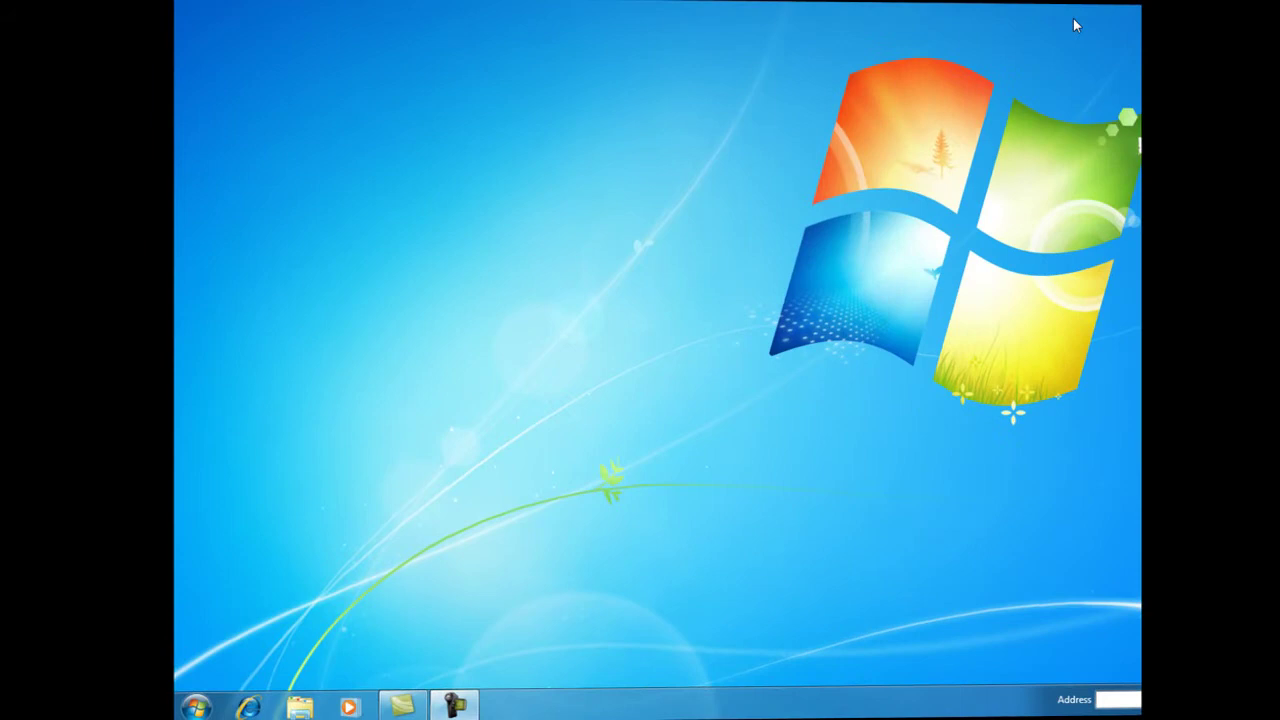
- Search programs and files for "excel" and launch Microsoft Excel 2010 from the results
{"action": "left_click", "coordinate": [180, 704]}
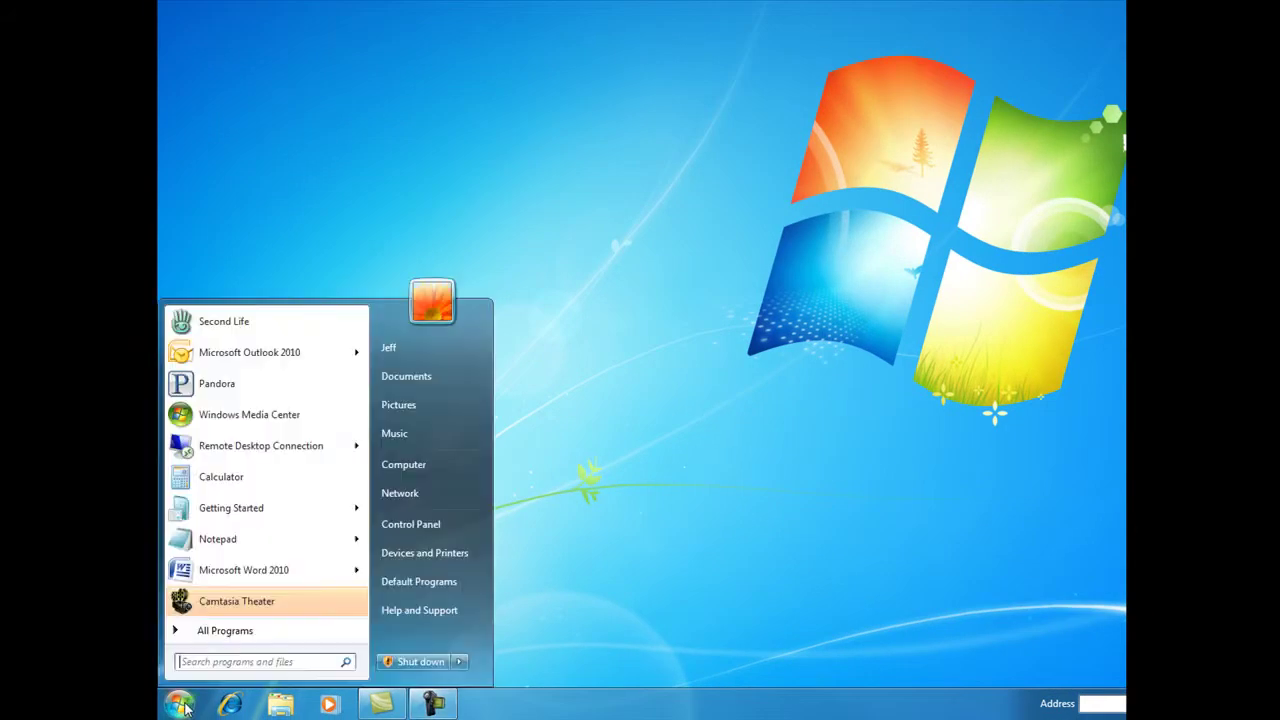
{"action": "left_click", "coordinate": [313, 662]}
{"action": "type", "text": "excel"}
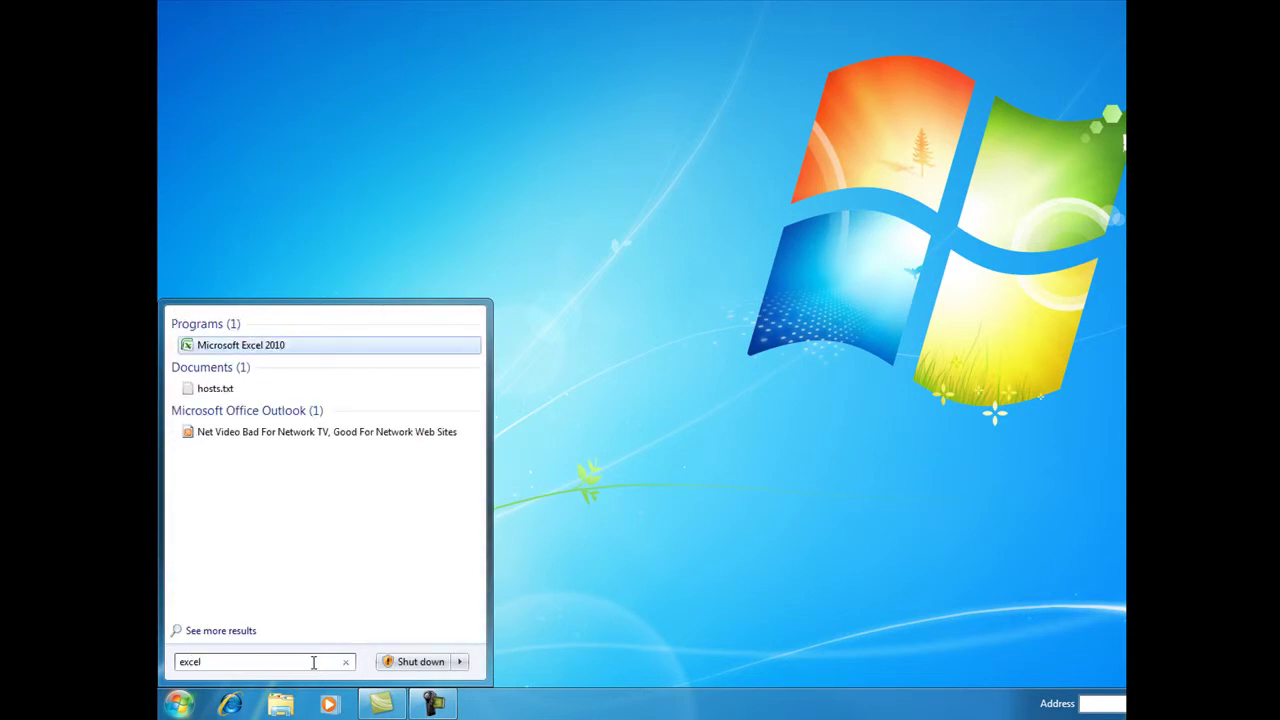
{"action": "left_click", "coordinate": [252, 345]}
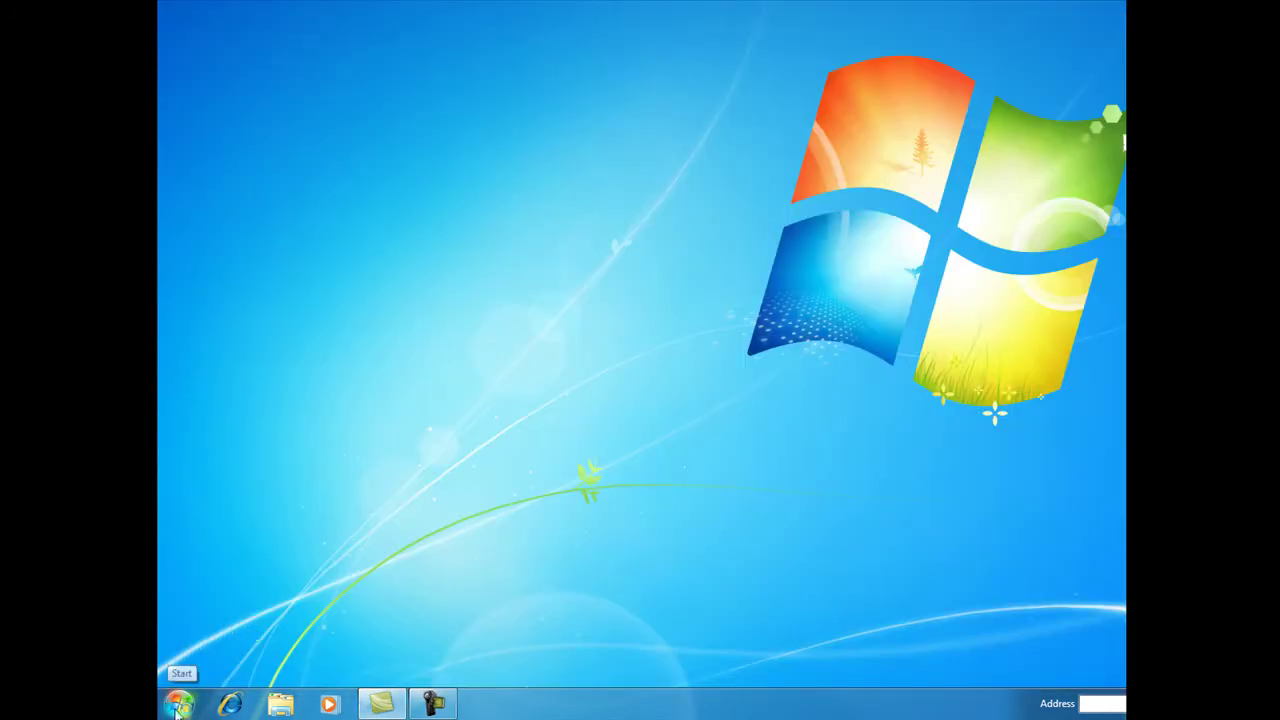
- Search programs and files for "microsoft", look through the complete list of results, and close the results window
{"action": "left_click", "coordinate": [178, 705]}
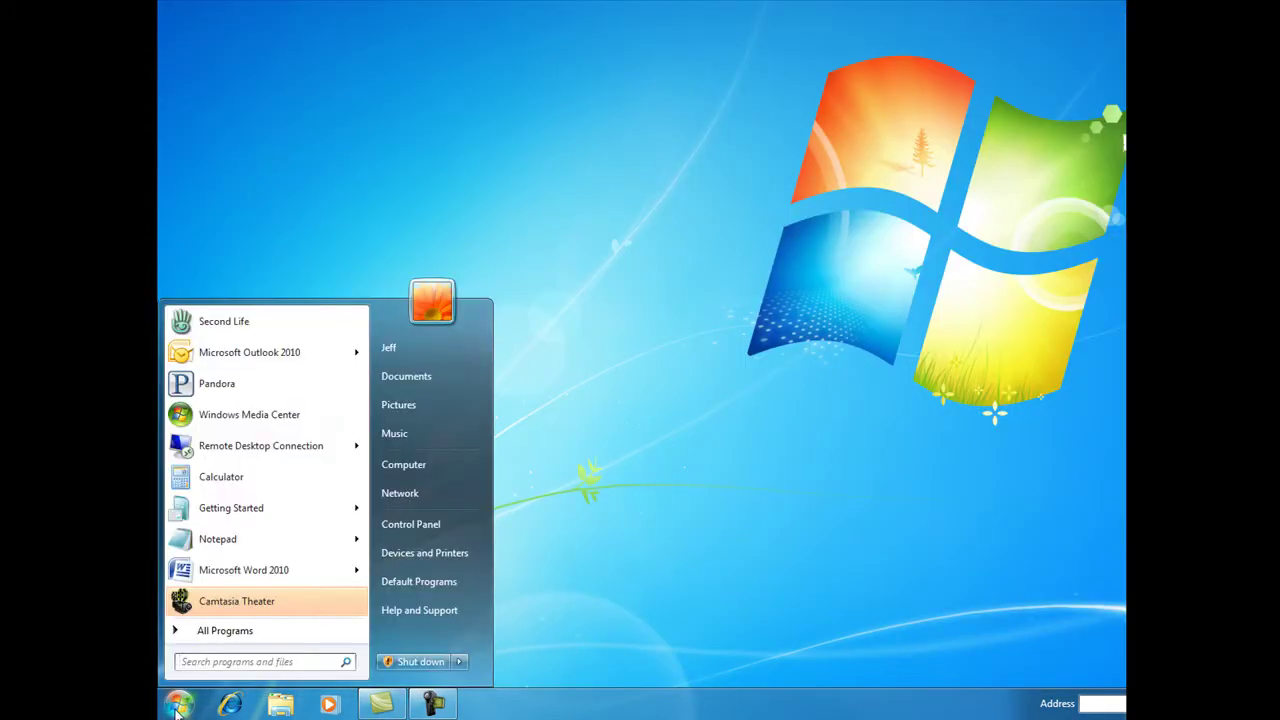
{"action": "type", "text": "microsoft"}
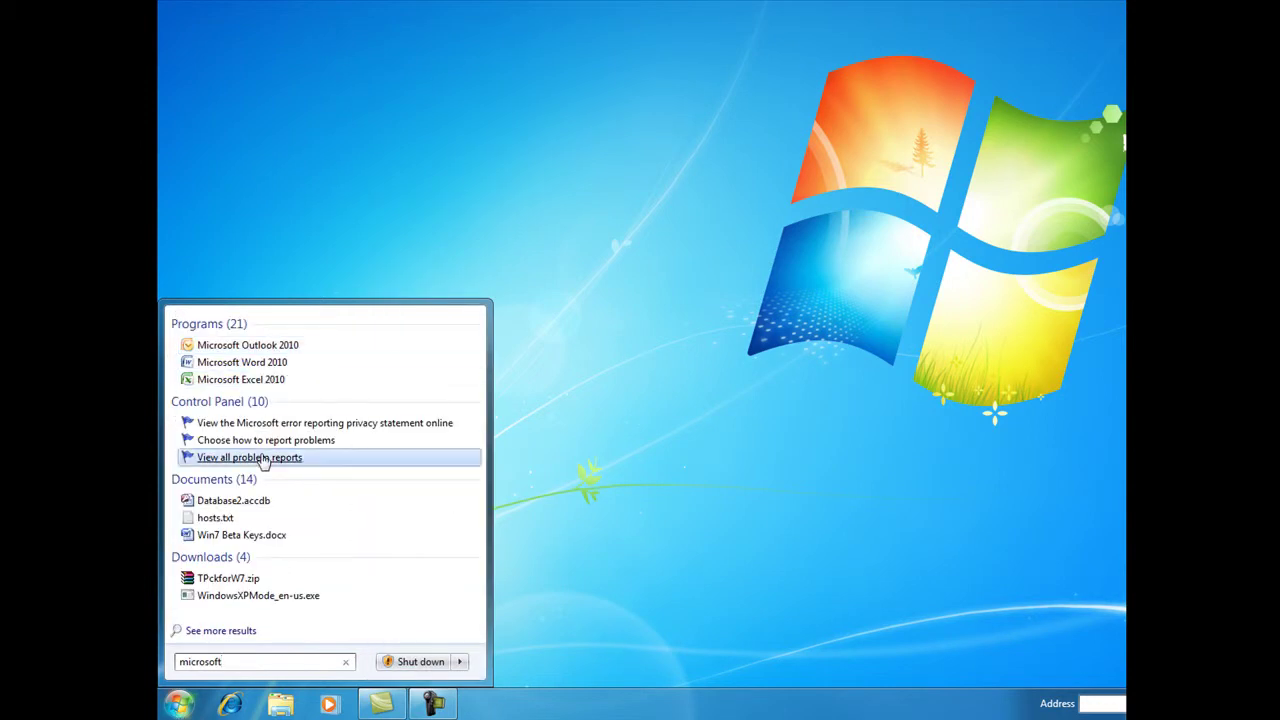
{"action": "left_click", "coordinate": [226, 638]}
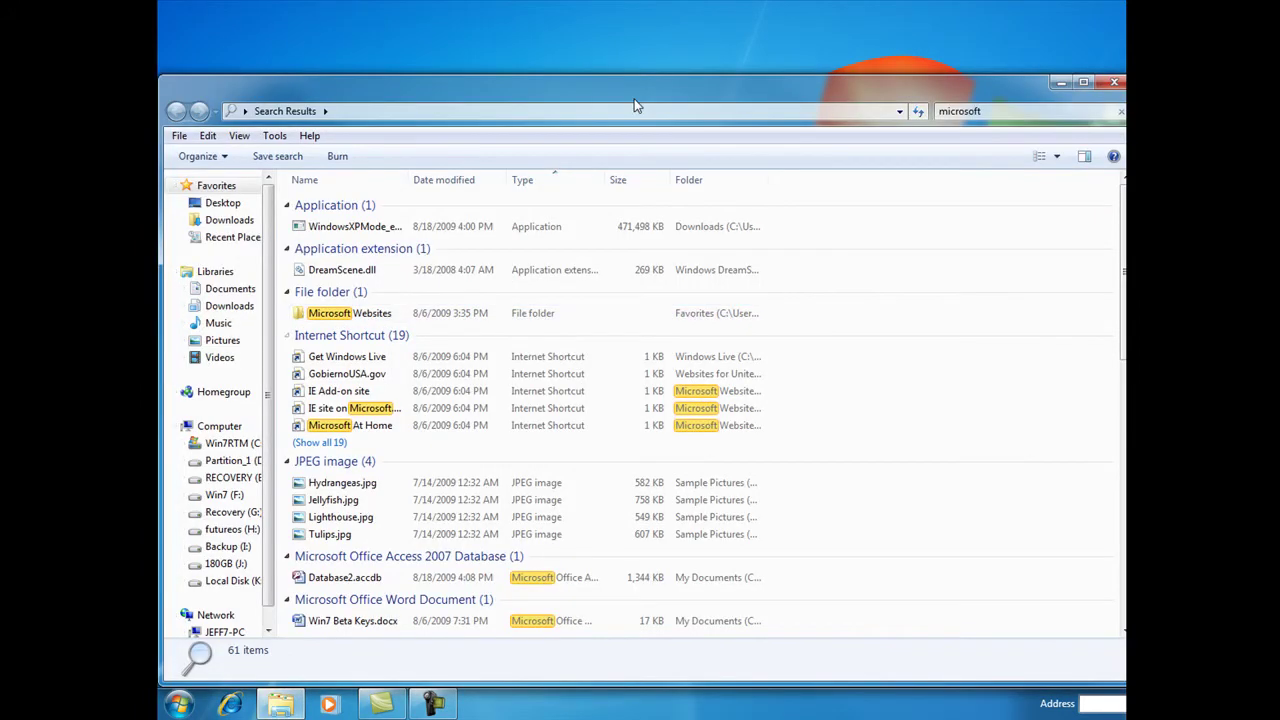
{"action": "left_click_drag", "start_coordinate": [638, 104], "coordinate": [650, 106]}
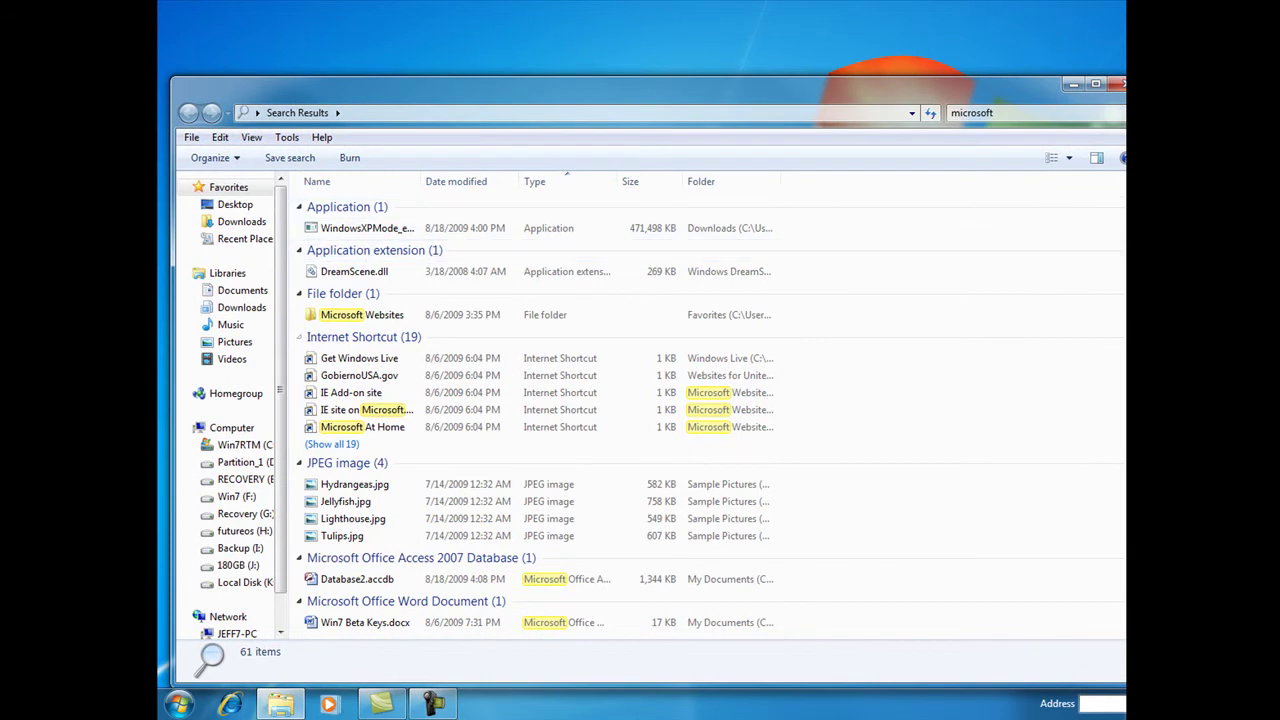
{"action": "scroll", "coordinate": [965, 245], "scroll_direction": "down", "scroll_amount": 5}
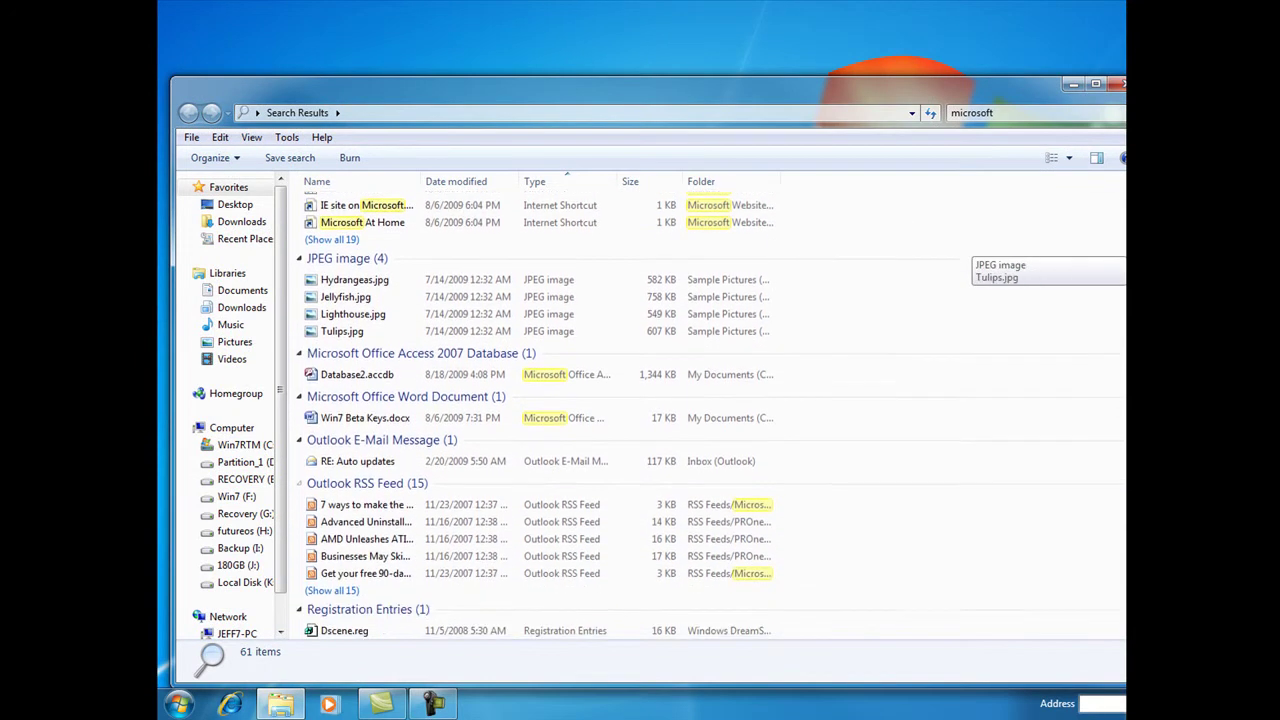
{"action": "scroll", "coordinate": [943, 431], "scroll_direction": "down", "scroll_amount": 1}
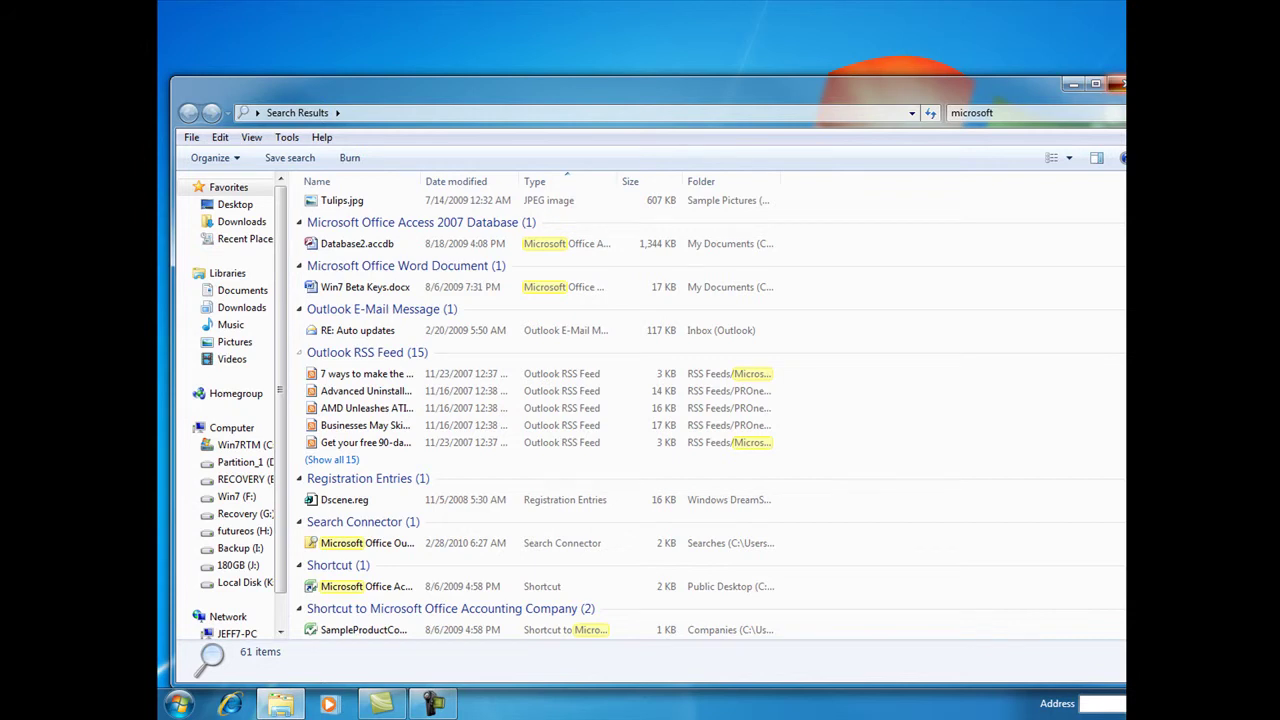
{"action": "left_click", "coordinate": [1118, 84]}
- Search programs and files for "restore"
{"action": "left_click", "coordinate": [182, 702]}
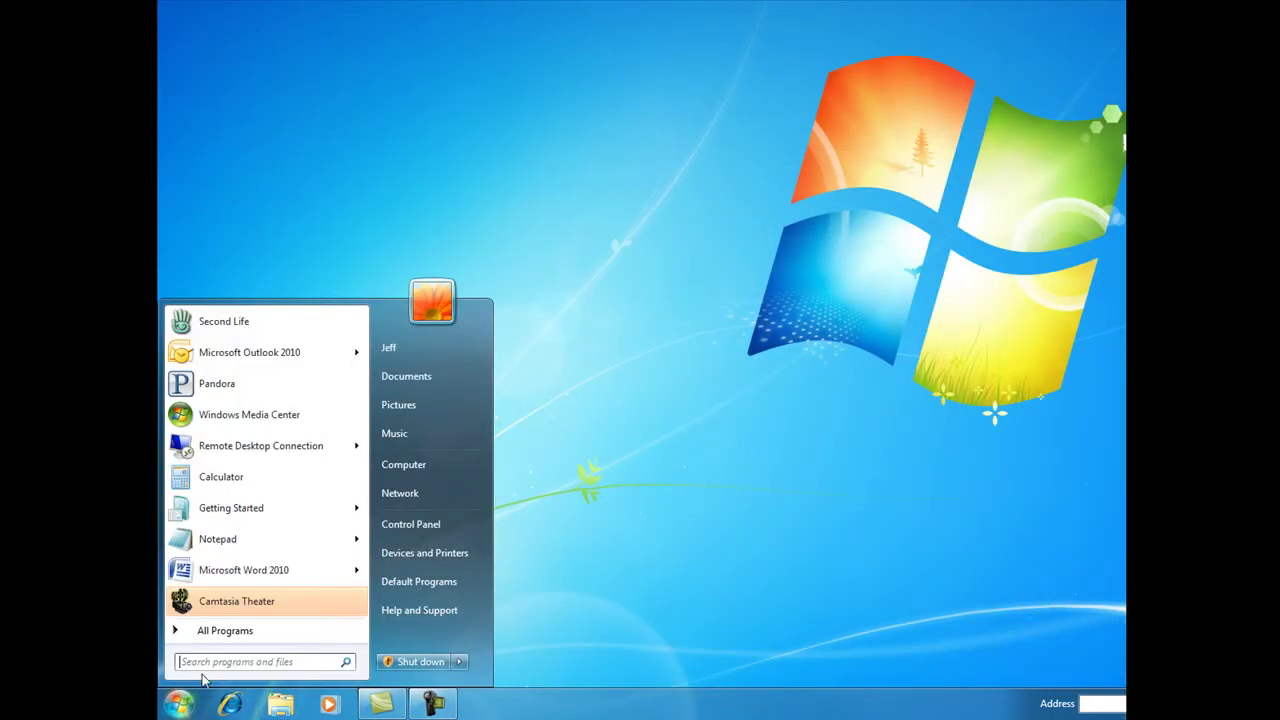
{"action": "left_click", "coordinate": [210, 664]}
{"action": "type", "text": "restore"}
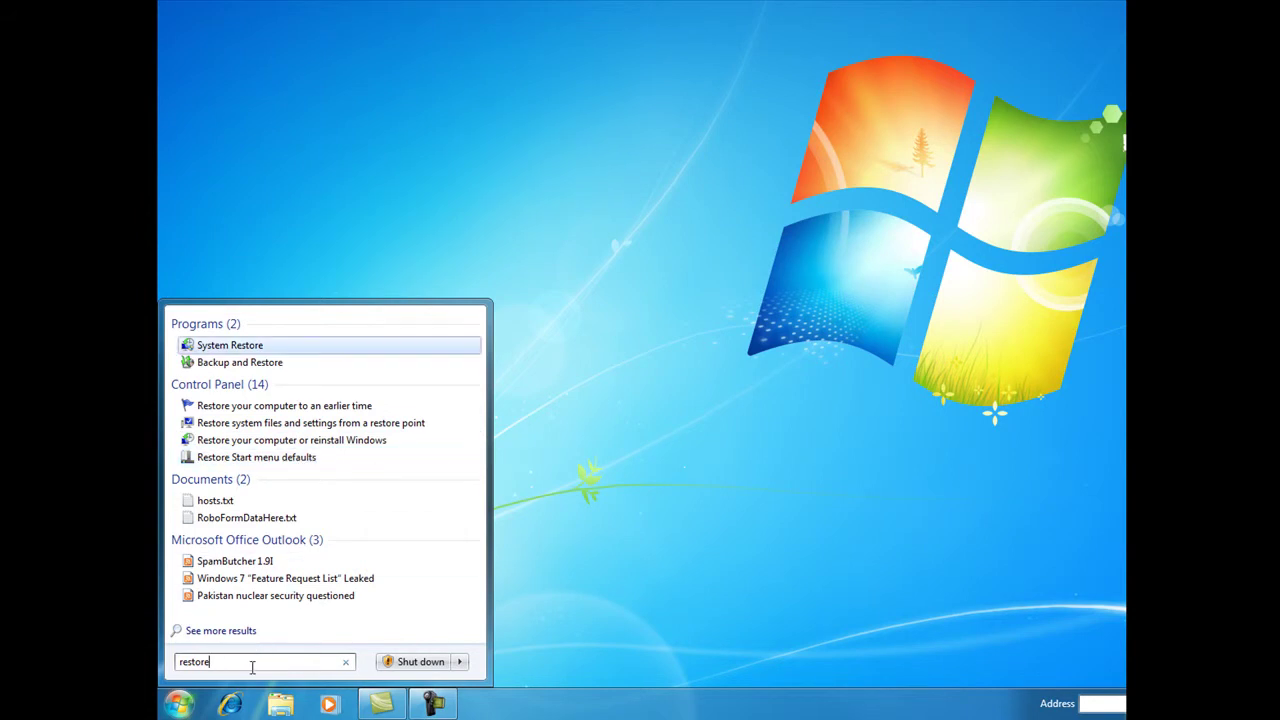
- Search for "search" instead, open "Change how Windows searches", and bring the Indexing Options window fully into view
{"action": "left_click_drag", "start_coordinate": [252, 667], "coordinate": [177, 664]}
{"action": "type", "text": "sear"}
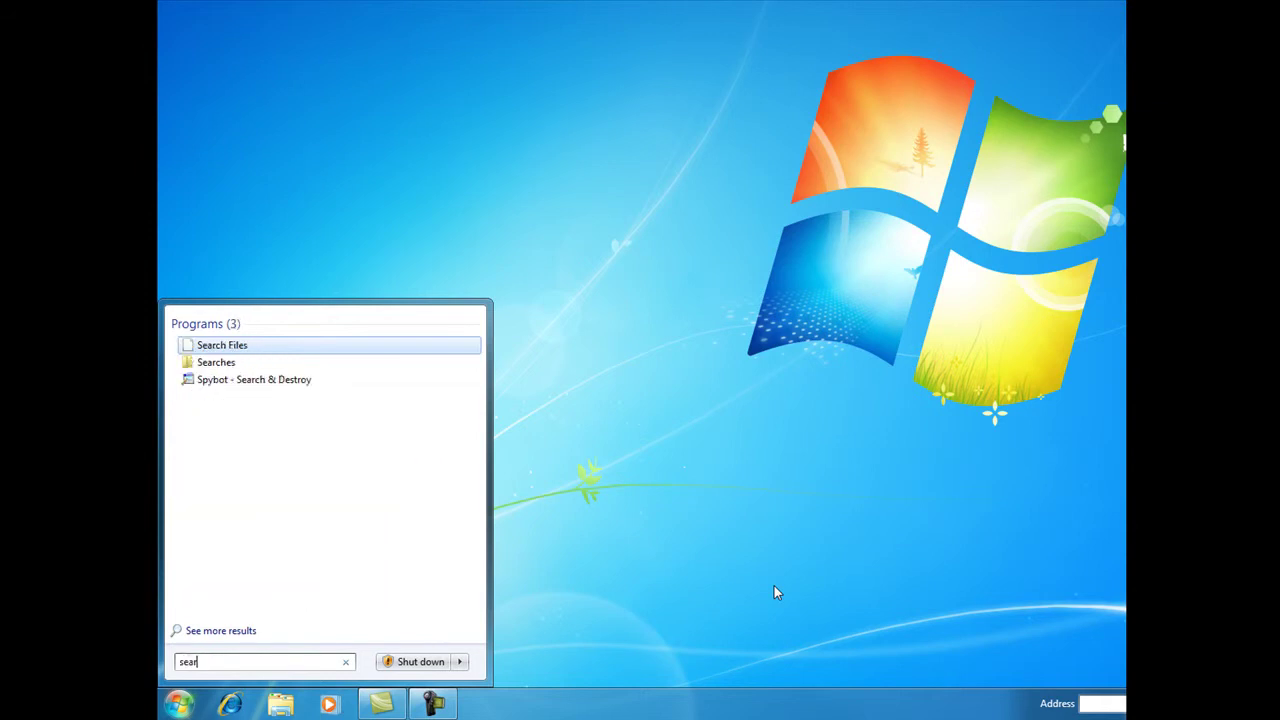
{"action": "type", "text": "ch"}
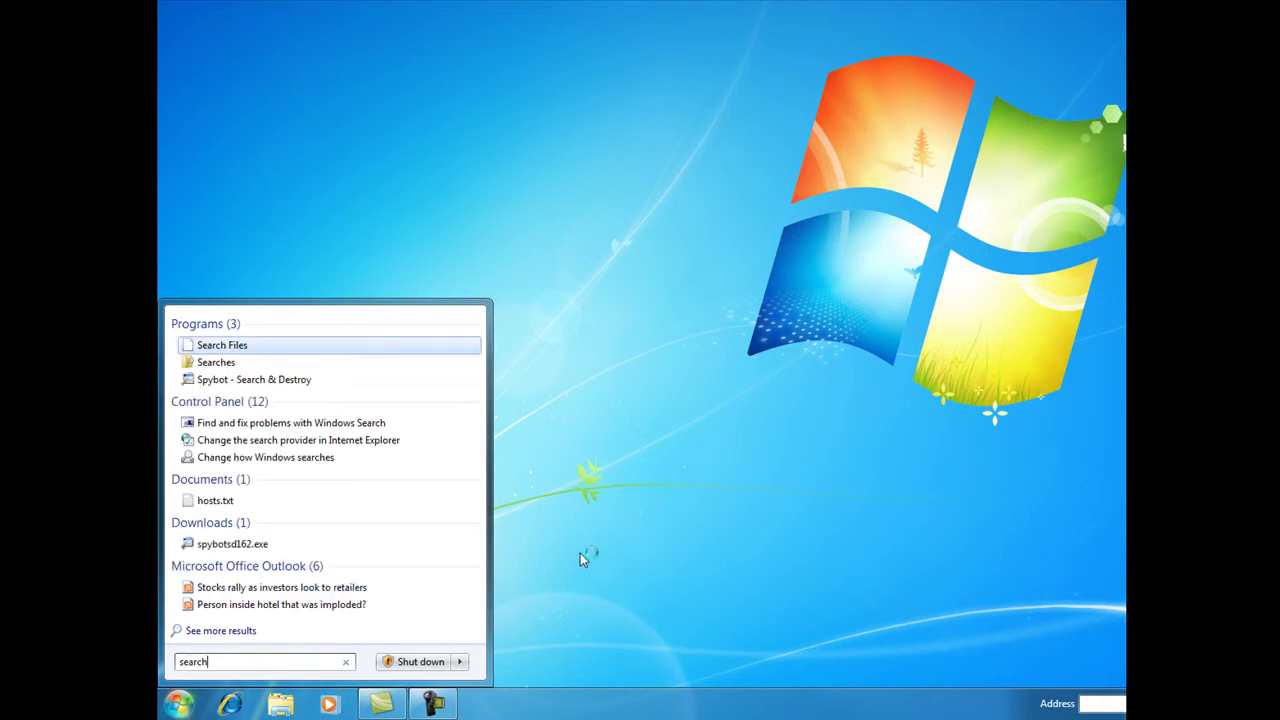
{"action": "left_click", "coordinate": [312, 458]}
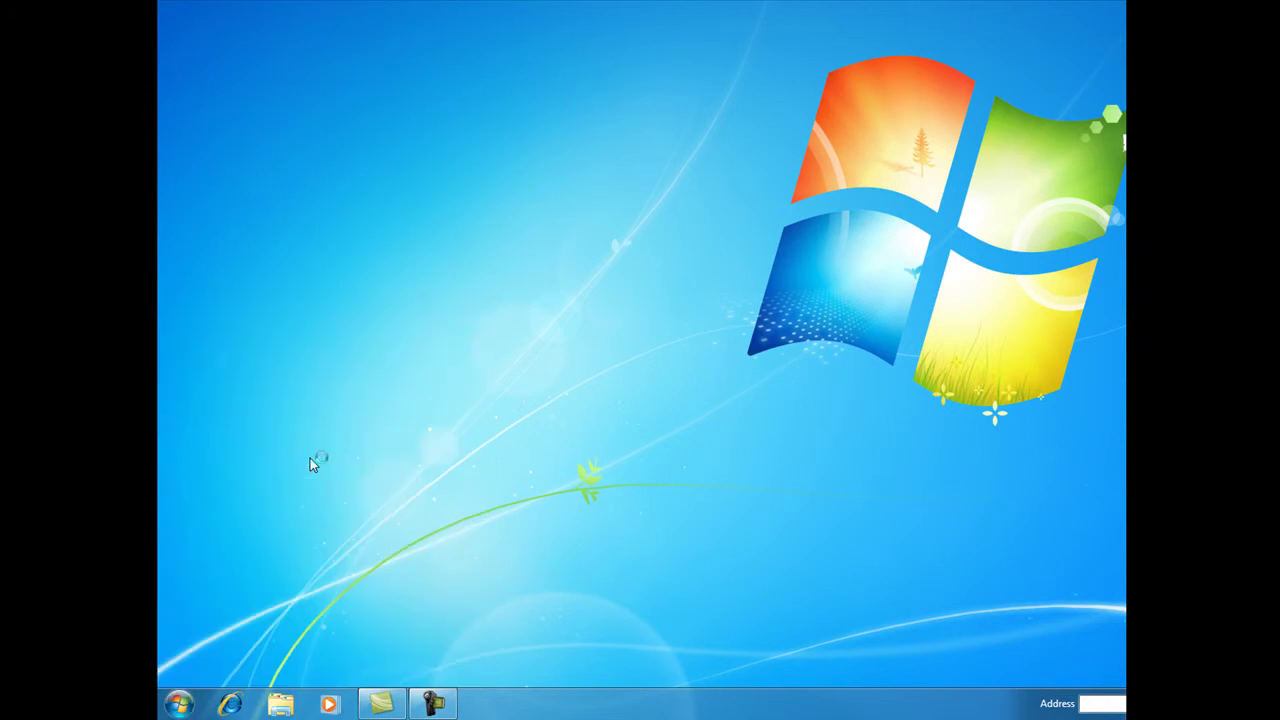
{"action": "left_click_drag", "start_coordinate": [657, 1], "coordinate": [490, 248]}
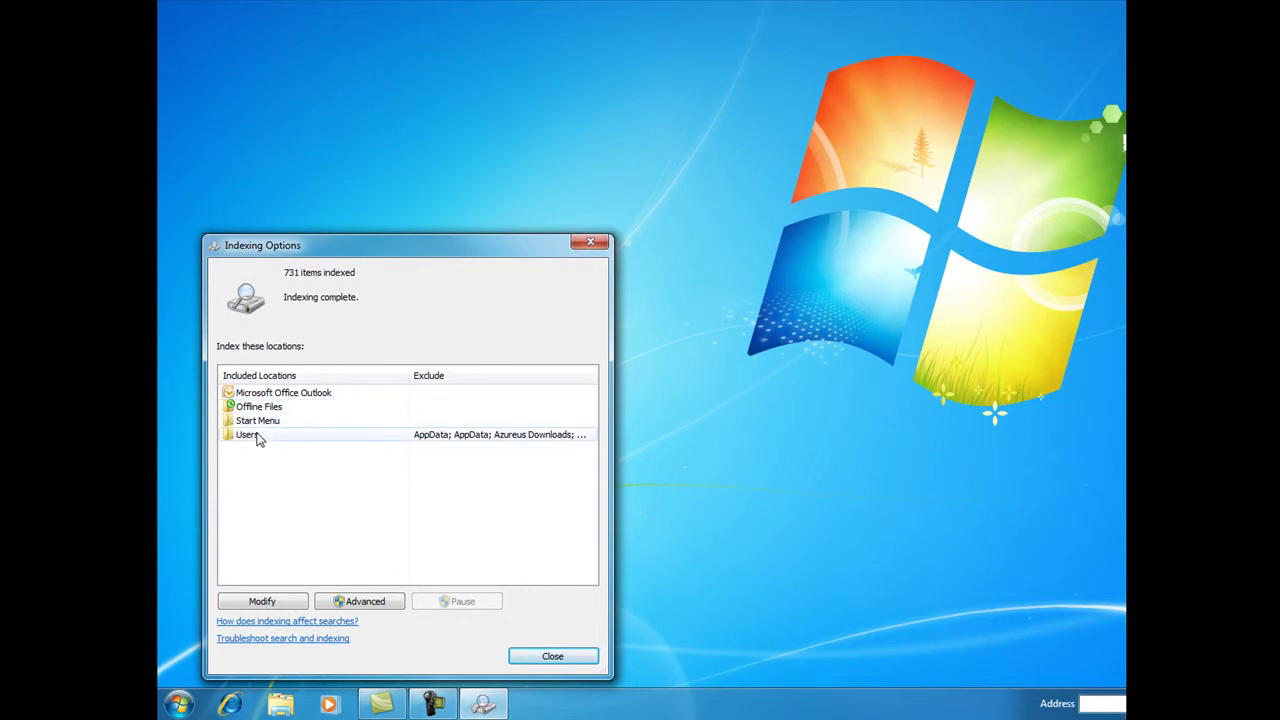
- Review the indexed locations on the Win7RTM (C:) drive down to the user's profile folder under Users, and accept the selection
{"action": "left_click", "coordinate": [265, 602]}
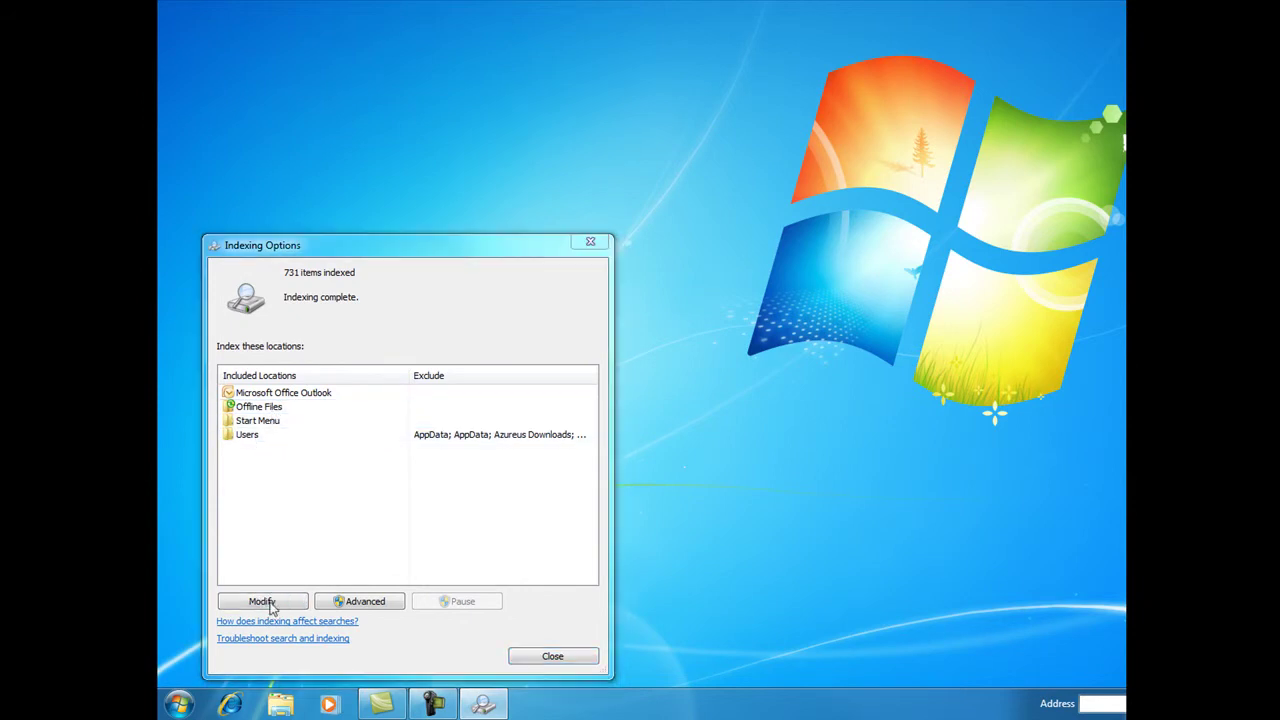
{"action": "left_click_drag", "start_coordinate": [875, 1], "coordinate": [472, 134]}
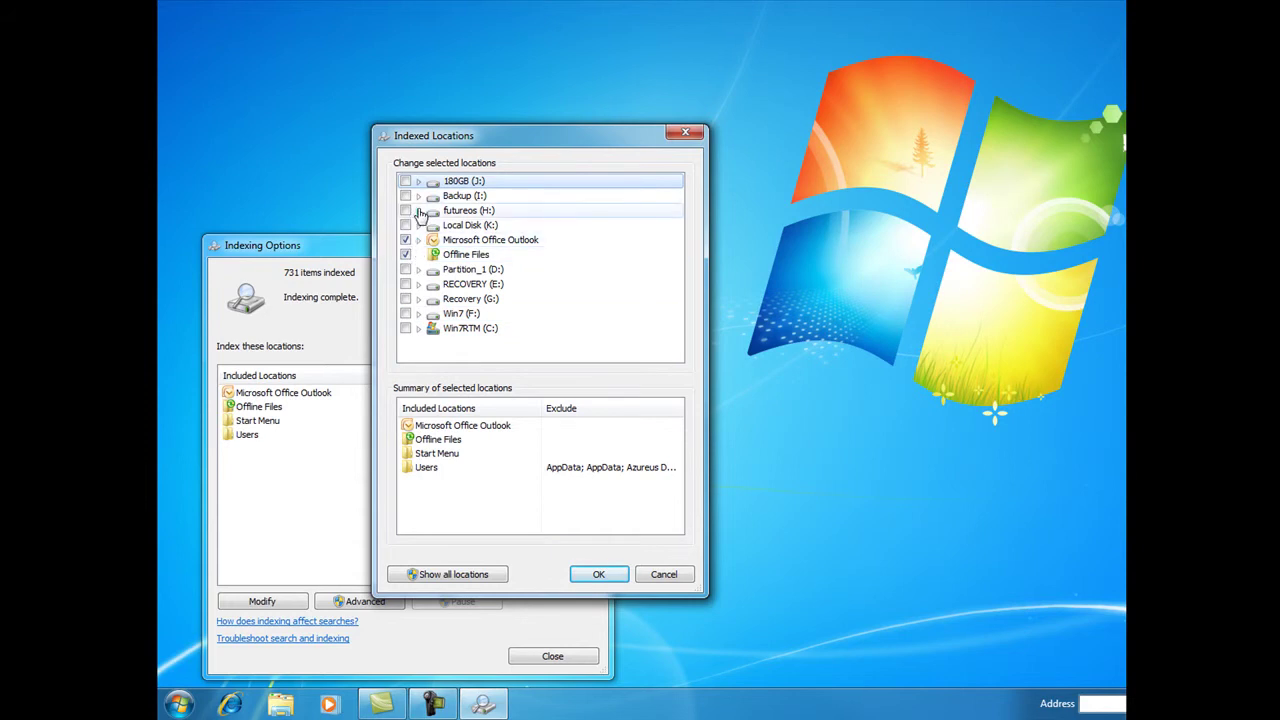
{"action": "left_click", "coordinate": [418, 211]}
{"action": "left_click", "coordinate": [418, 211]}
{"action": "left_click", "coordinate": [419, 330]}
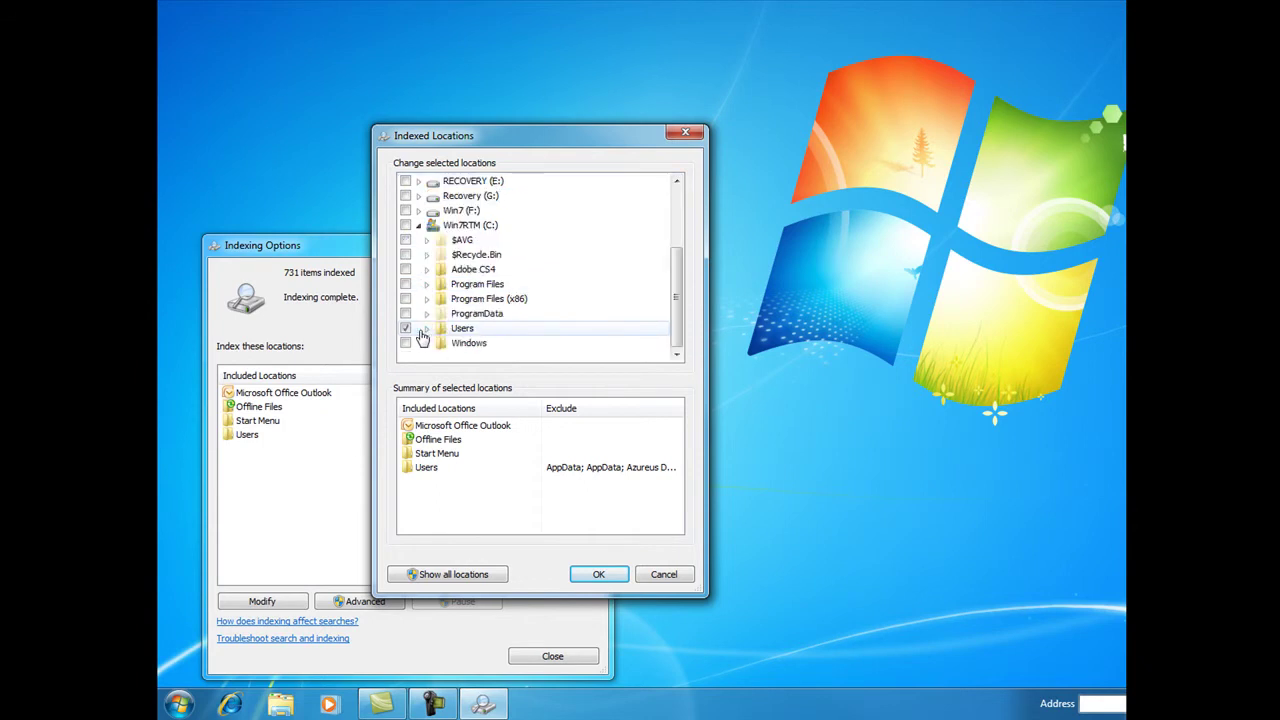
{"action": "left_click", "coordinate": [426, 329]}
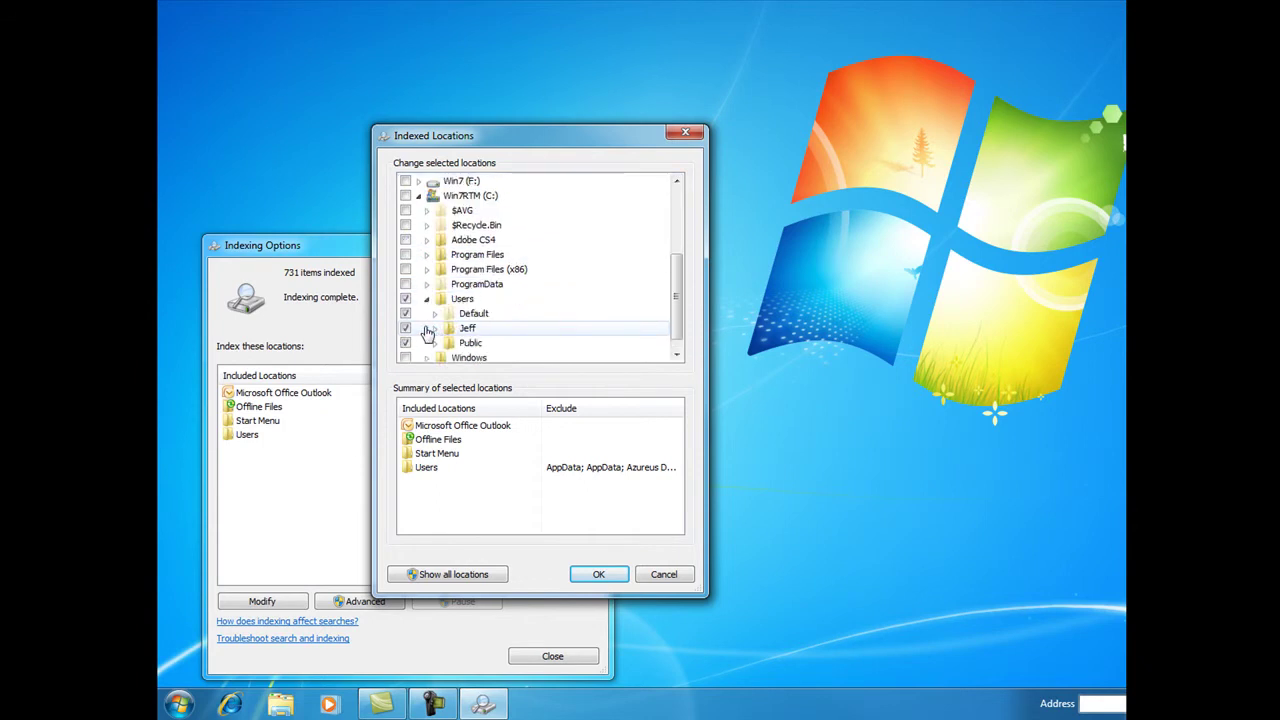
{"action": "left_click", "coordinate": [434, 329]}
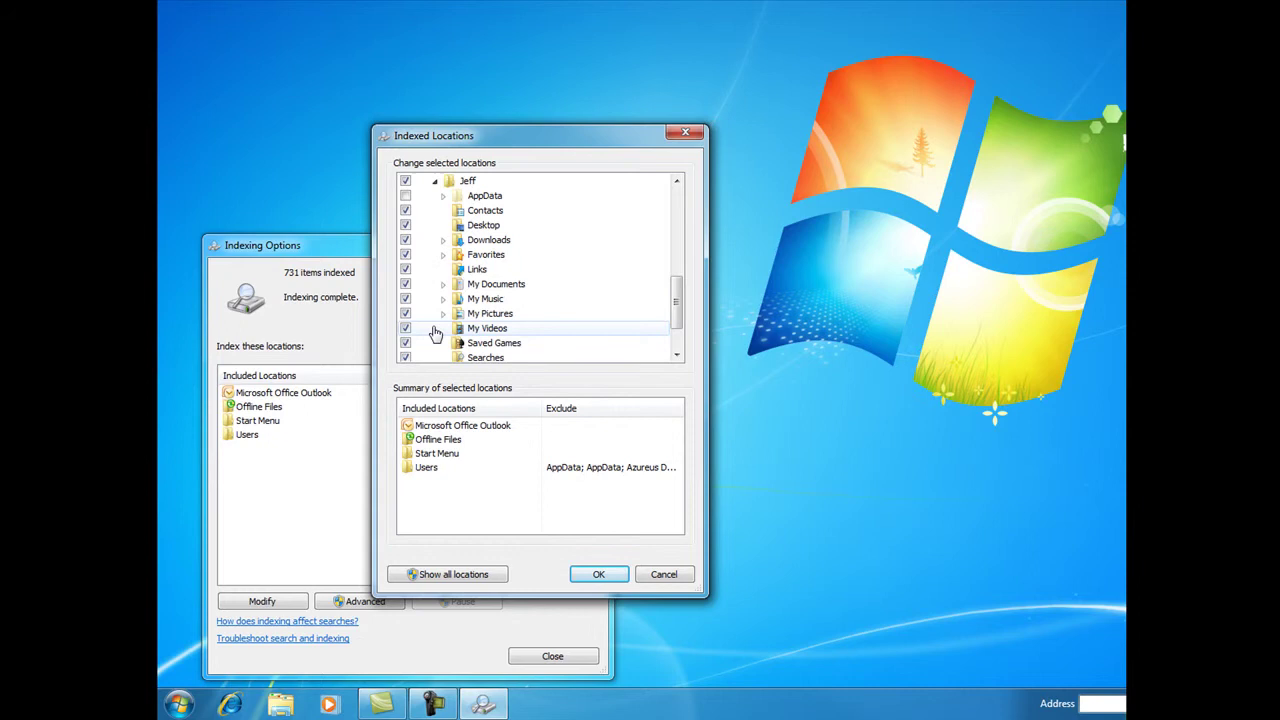
{"action": "left_click", "coordinate": [598, 576]}
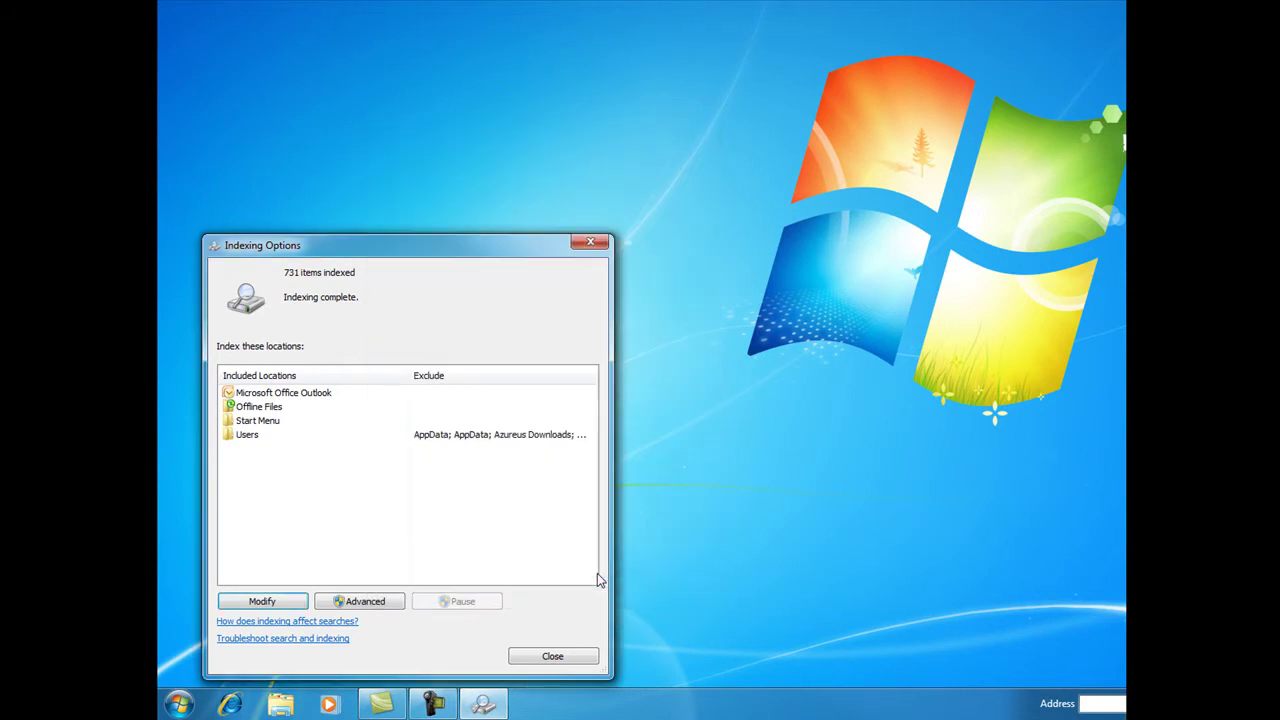
- Examine how the doc and diz file types are indexed in the advanced options, accept the settings, and close Indexing Options
{"action": "left_click", "coordinate": [372, 601]}
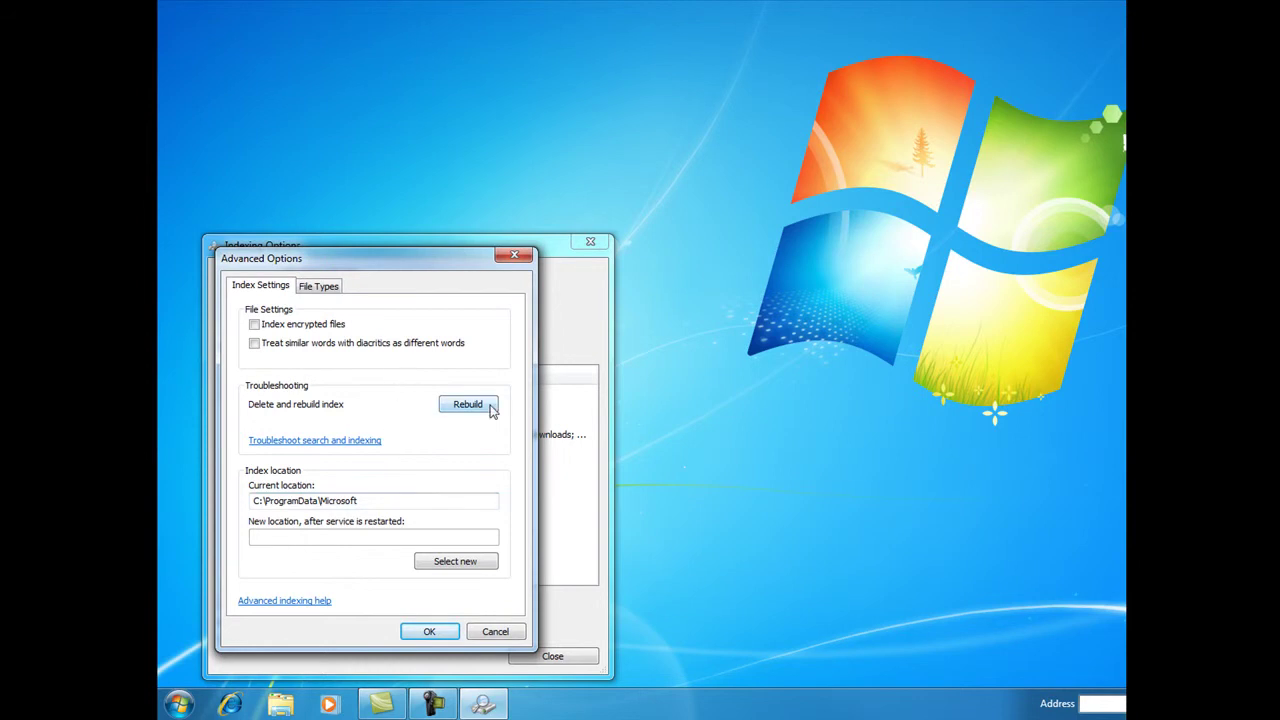
{"action": "left_click", "coordinate": [323, 293]}
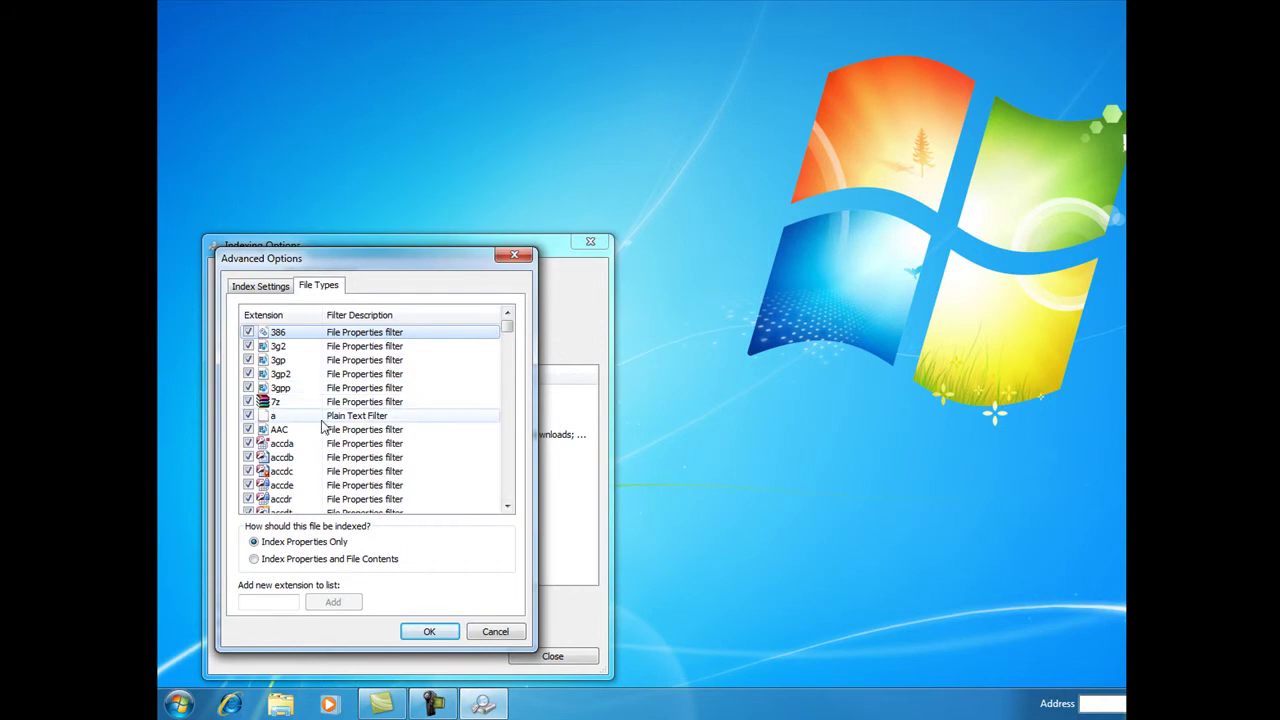
{"action": "left_click_drag", "start_coordinate": [507, 330], "coordinate": [508, 361]}
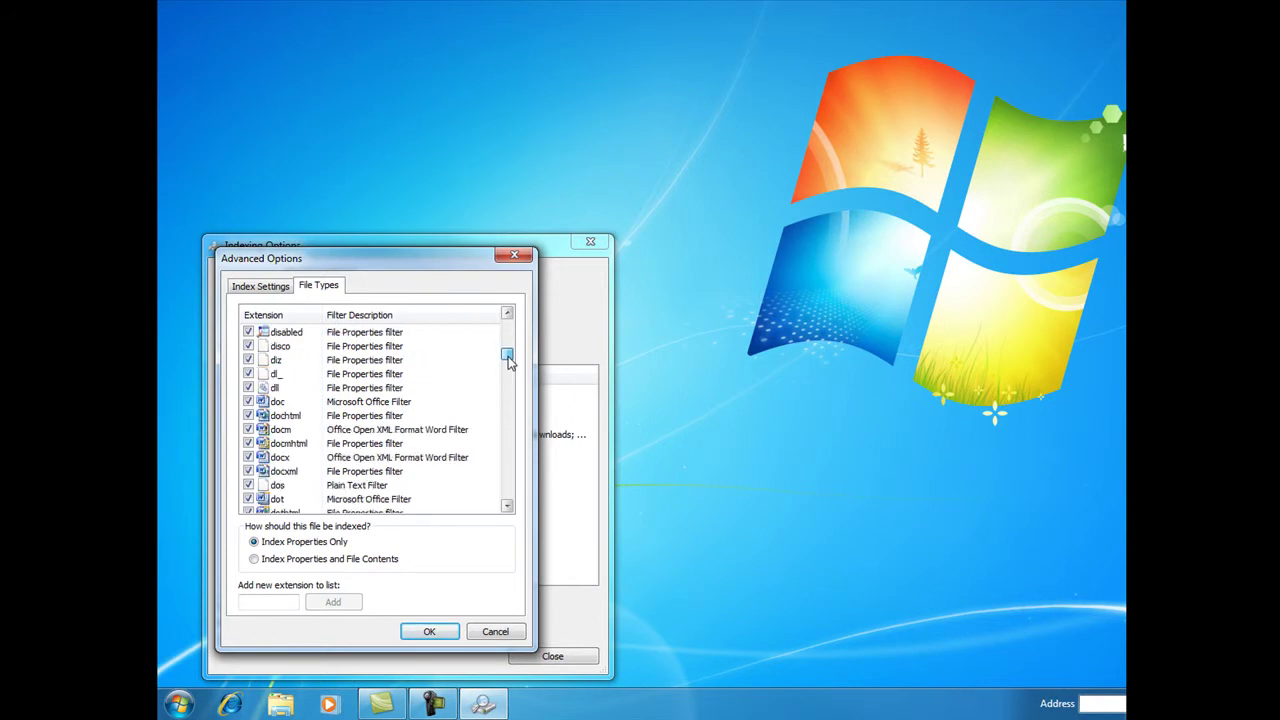
{"action": "left_click", "coordinate": [395, 402]}
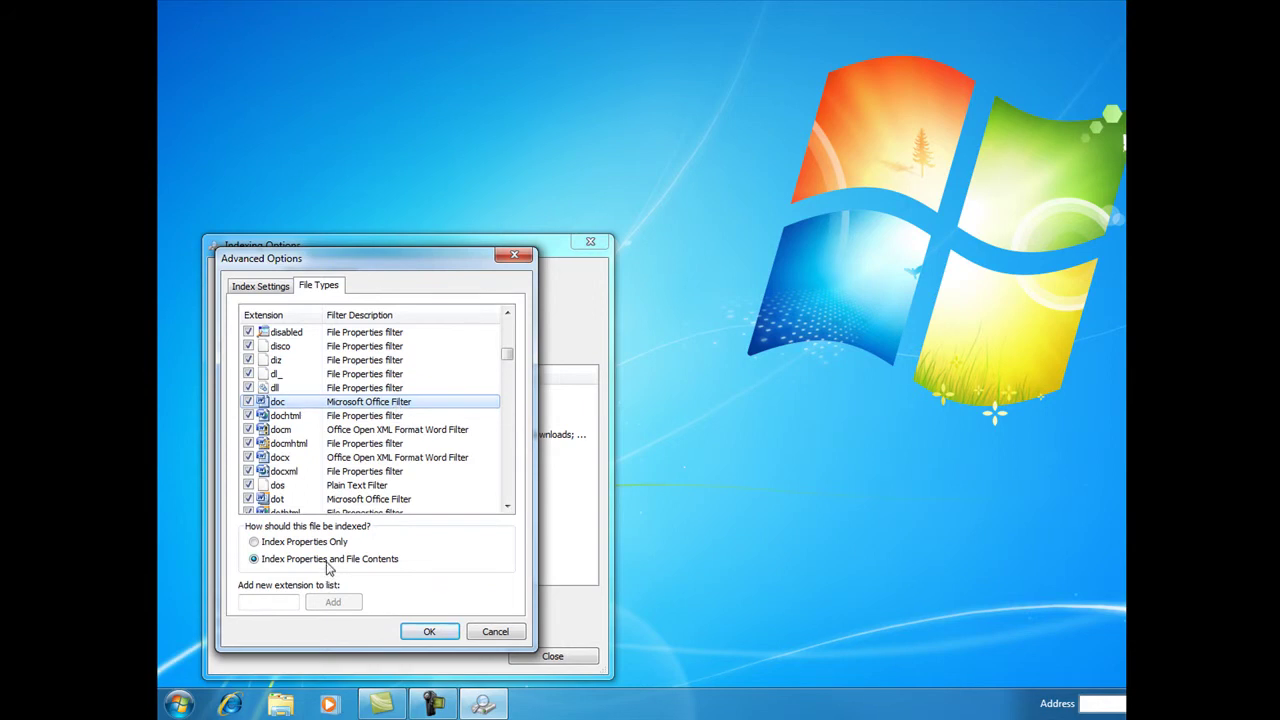
{"action": "left_click", "coordinate": [376, 364]}
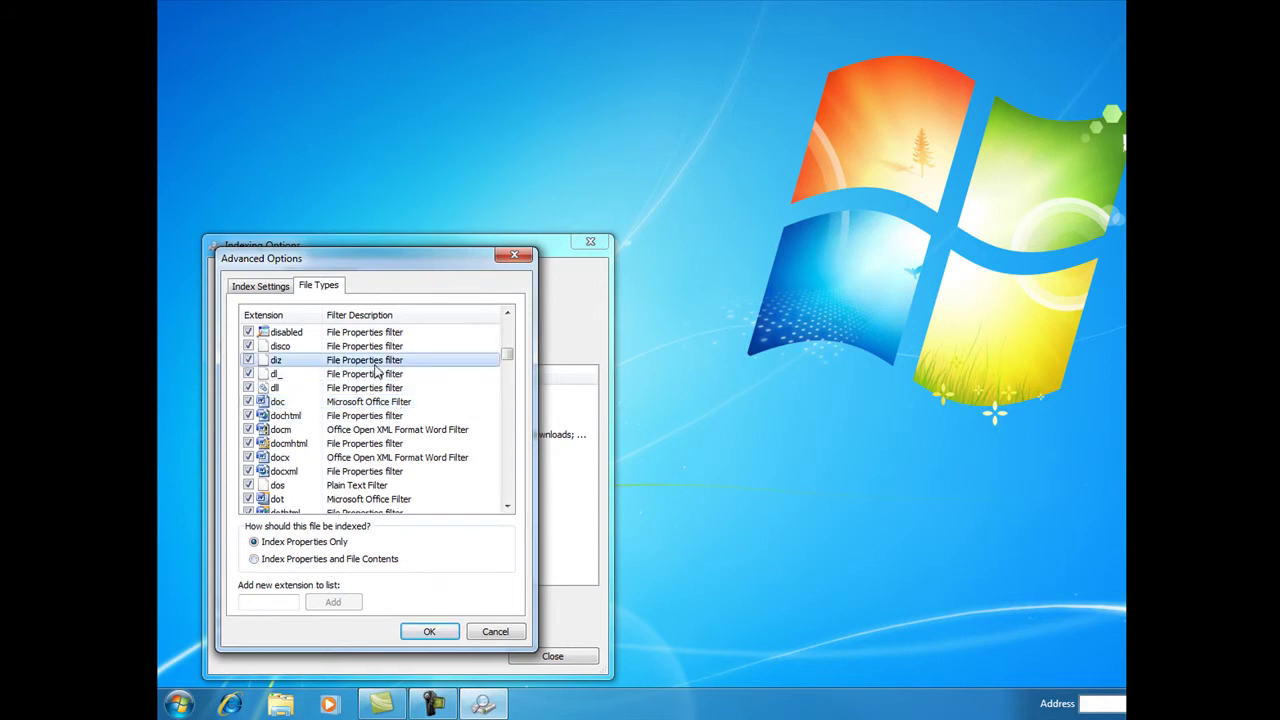
{"action": "left_click", "coordinate": [379, 404]}
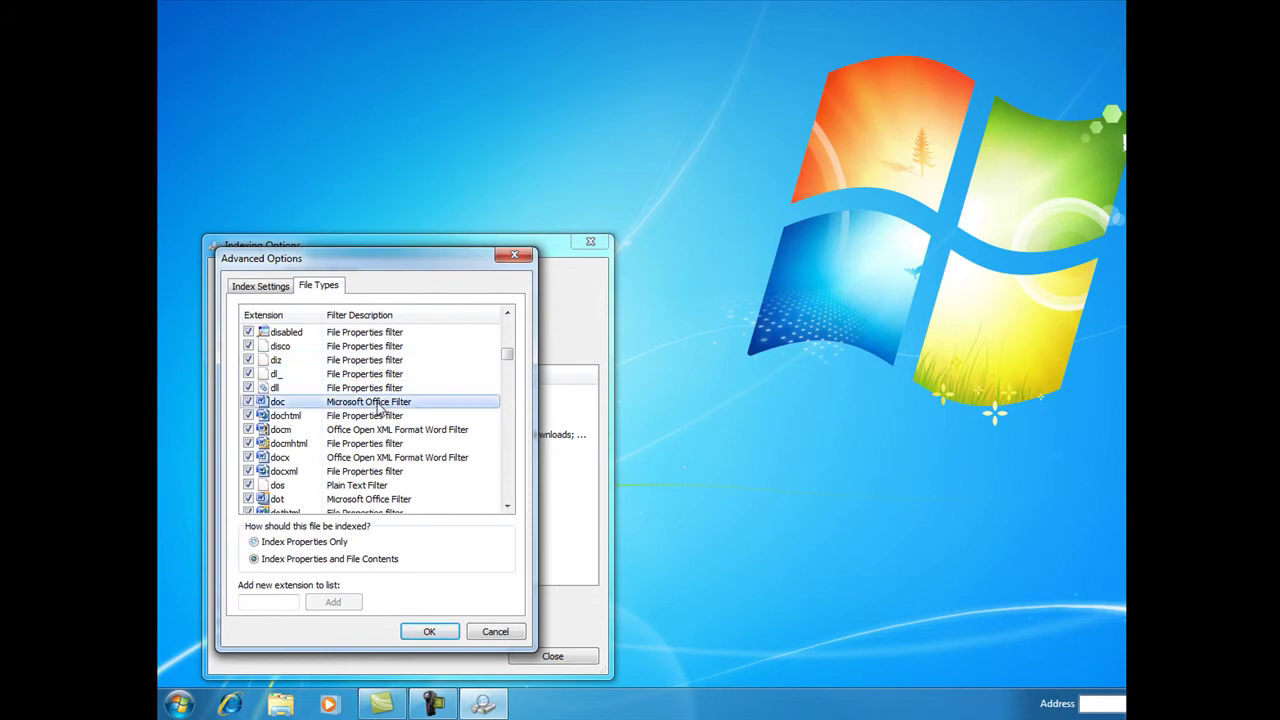
{"action": "left_click", "coordinate": [435, 635]}
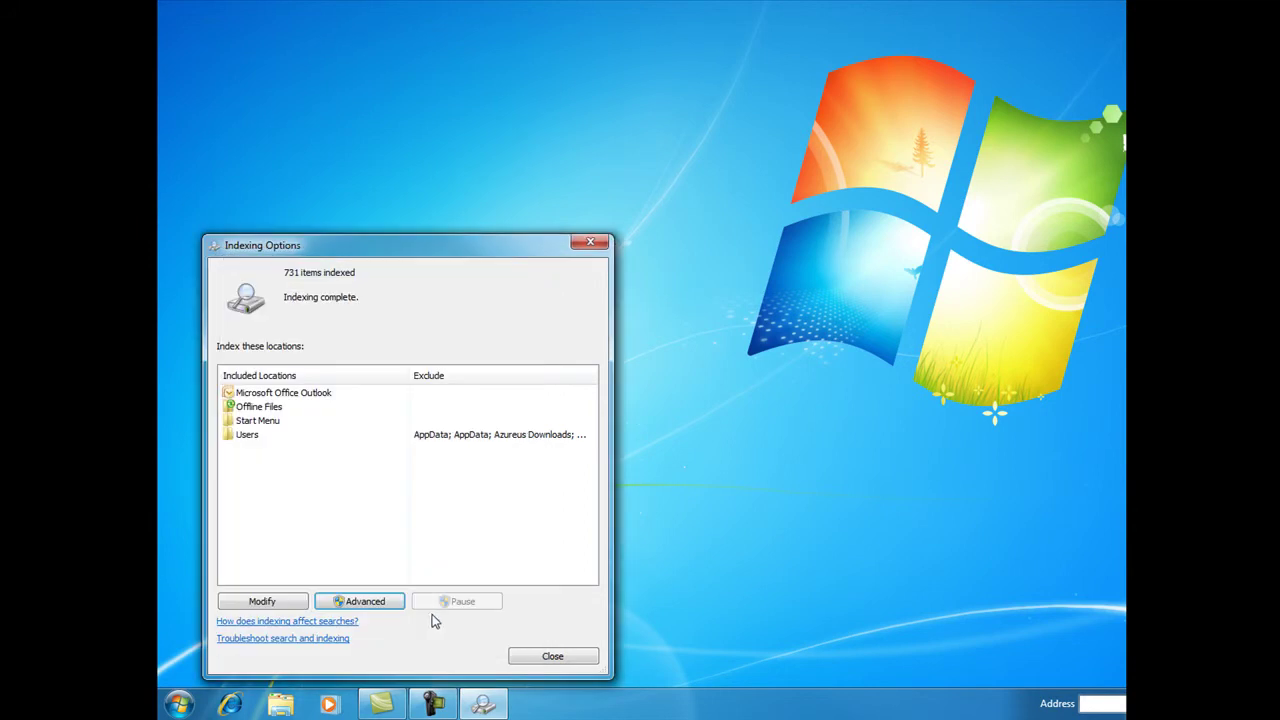
{"action": "left_click", "coordinate": [565, 662]}
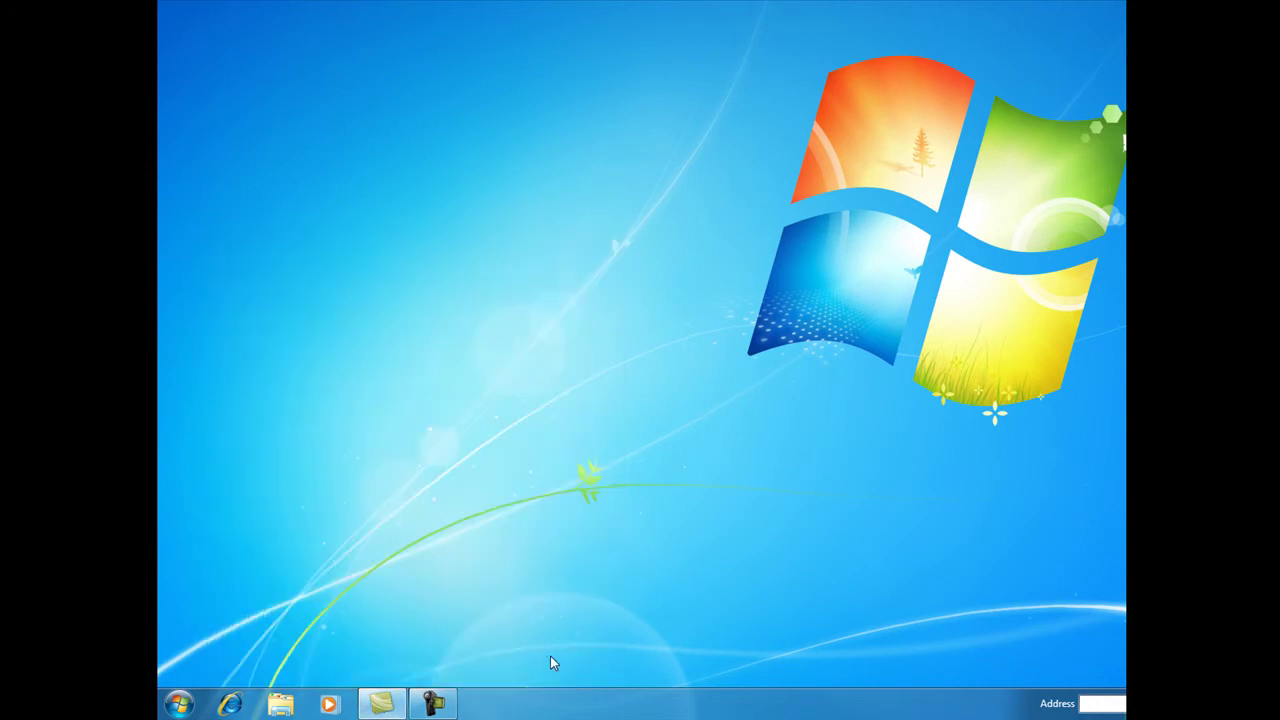
- Run cmd from the programs and files search, move the Command Prompt window into view, and close it
{"action": "left_click", "coordinate": [175, 705]}
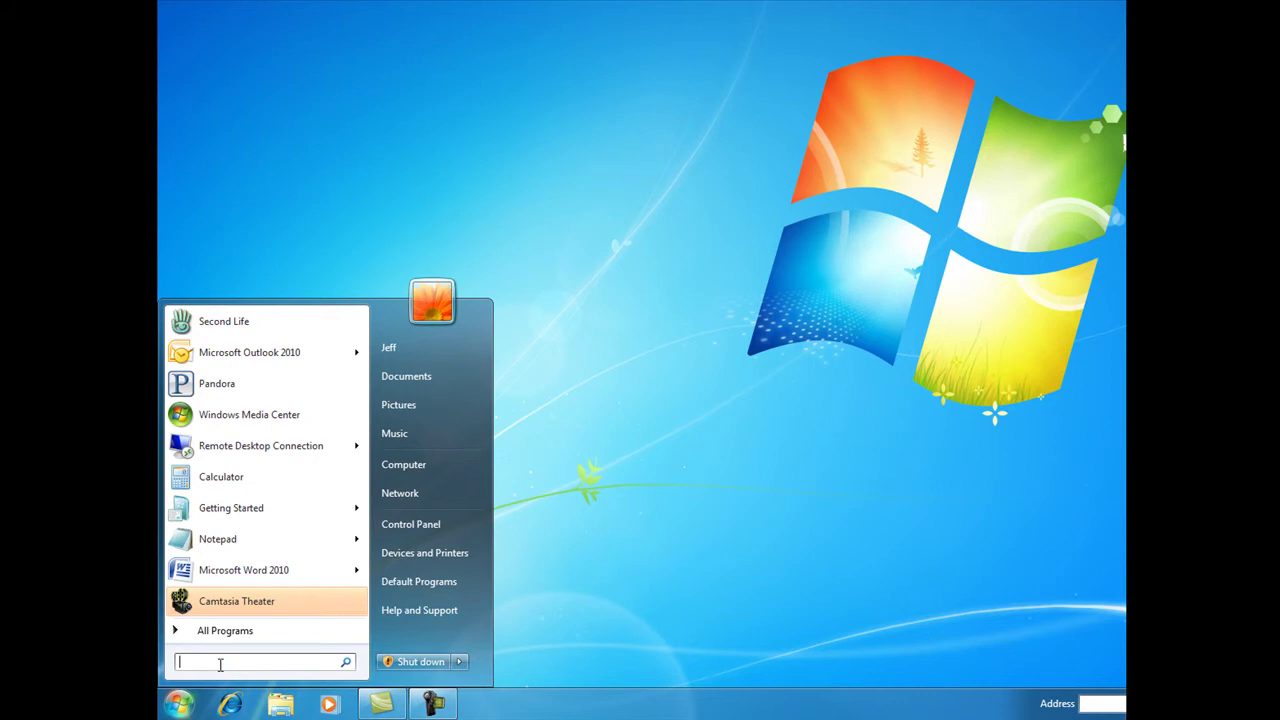
{"action": "type", "text": "cmd"}
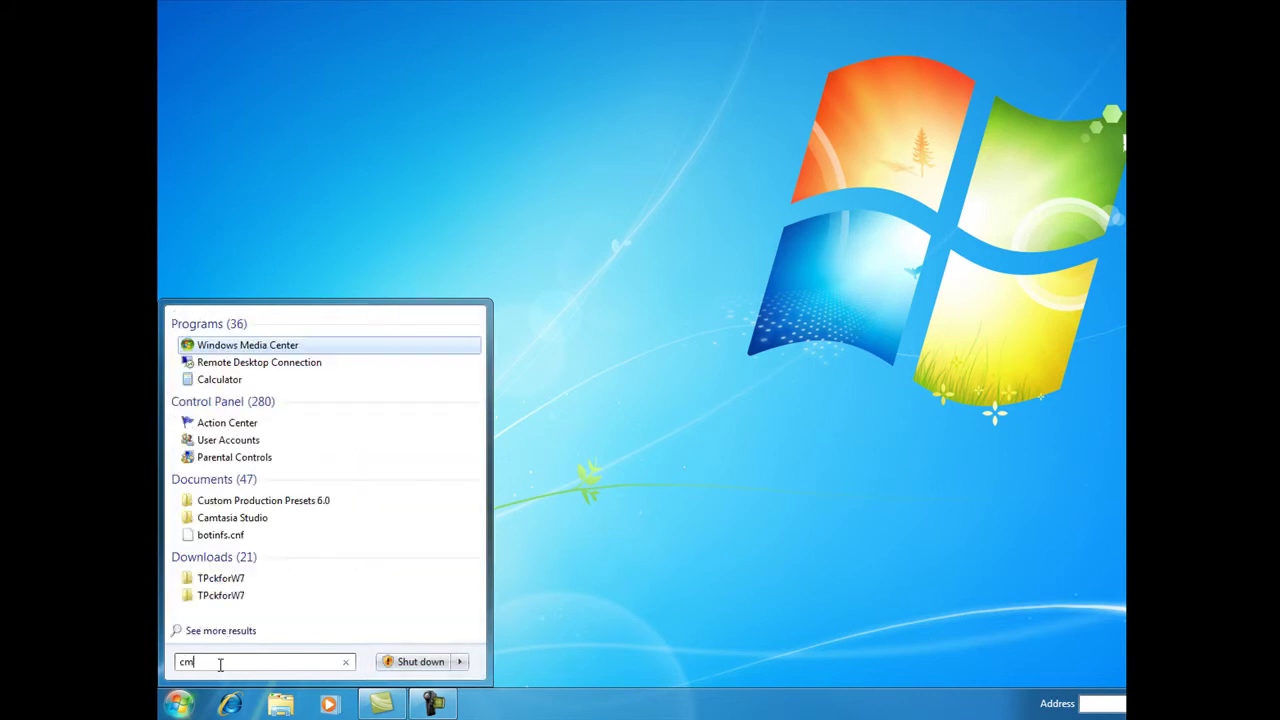
{"action": "key", "text": "Return"}
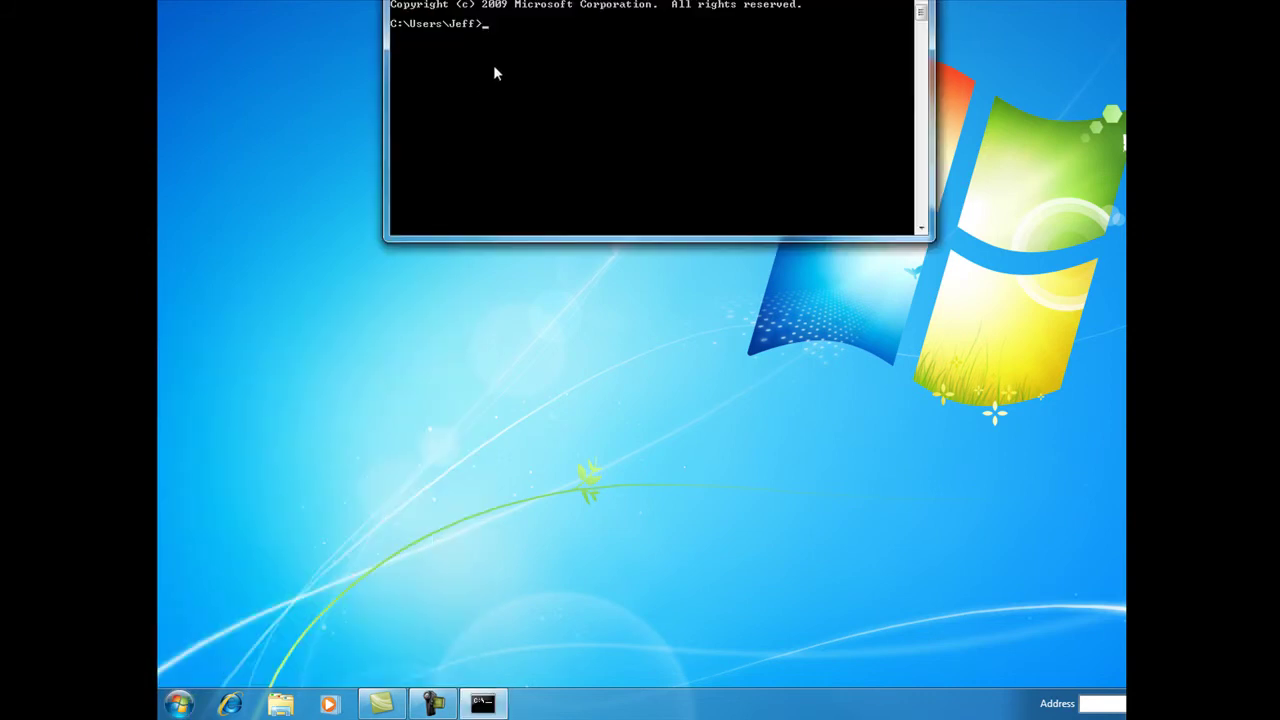
{"action": "left_click_drag", "start_coordinate": [698, 2], "coordinate": [537, 196]}
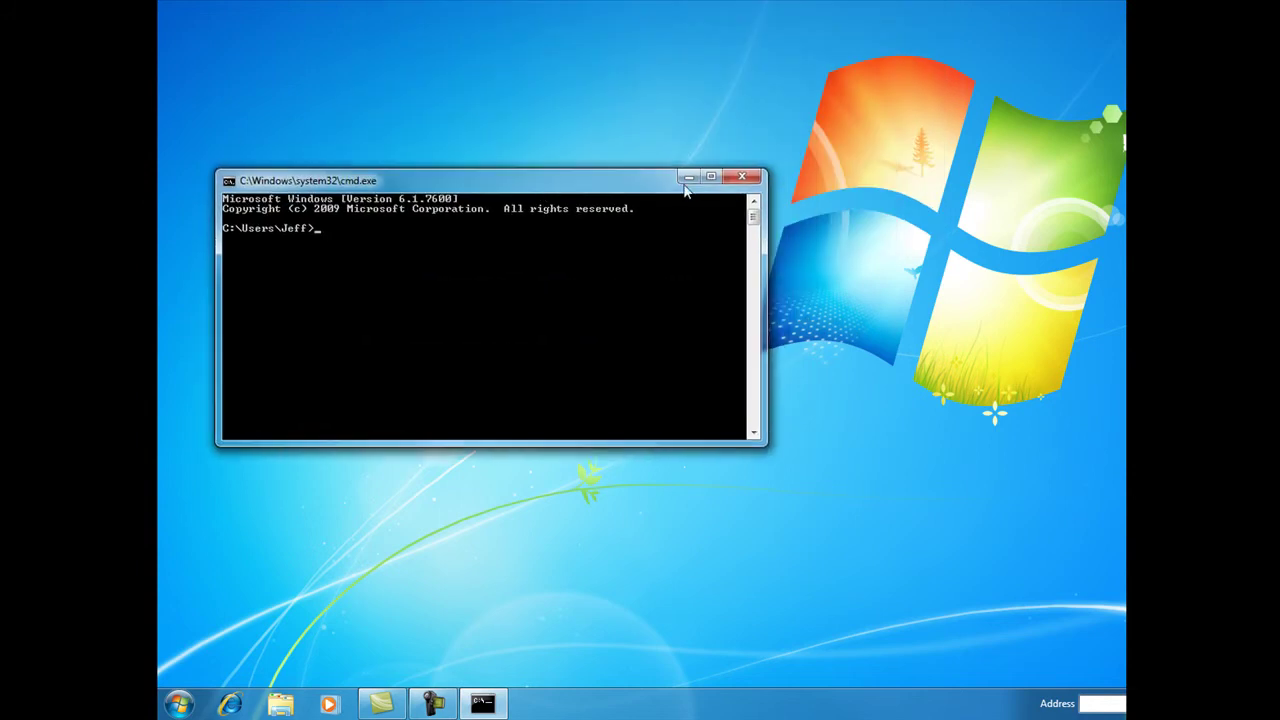
{"action": "left_click", "coordinate": [741, 178]}
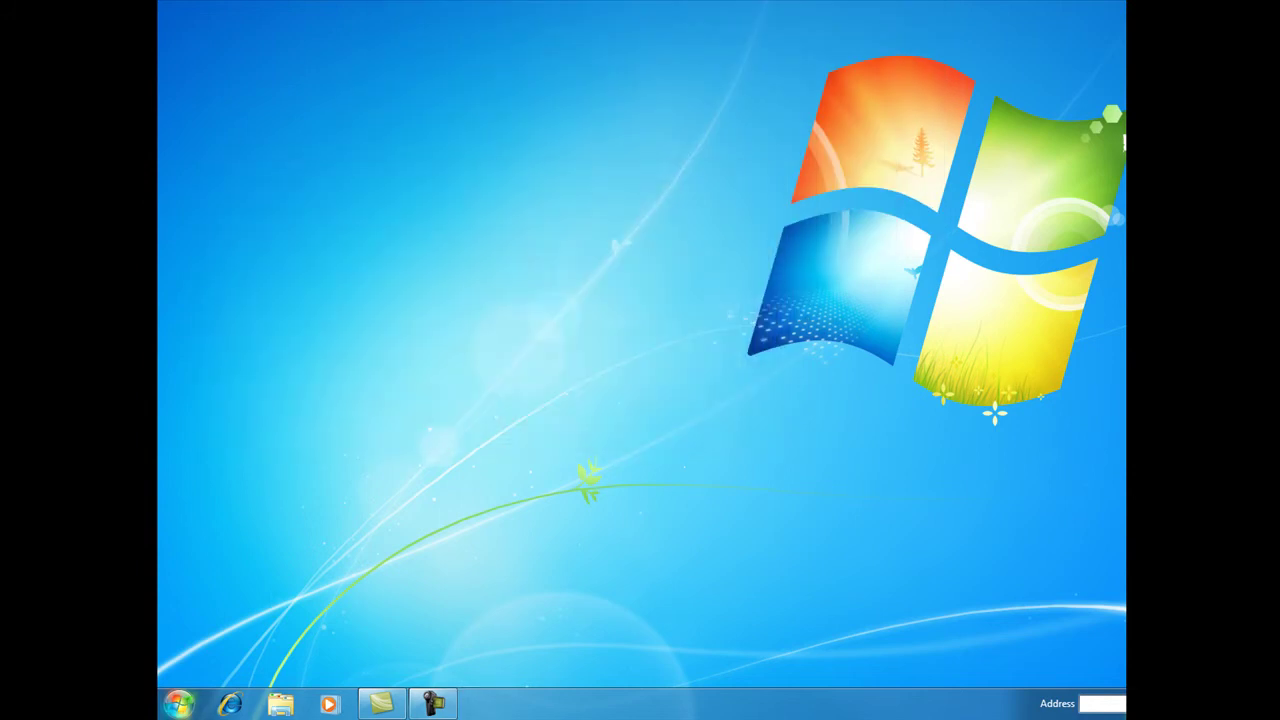
{"action": "left_click", "coordinate": [179, 703]}
{"action": "type", "text": "help"}
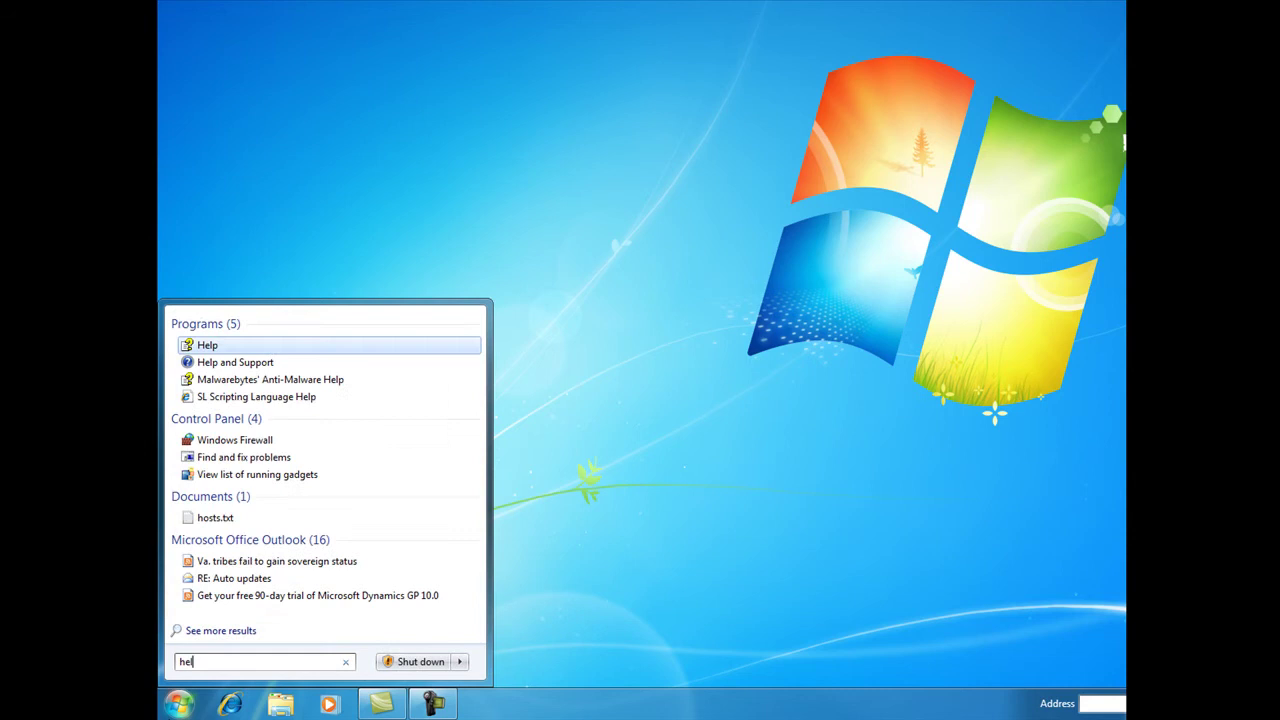
{"action": "left_click", "coordinate": [226, 350]}
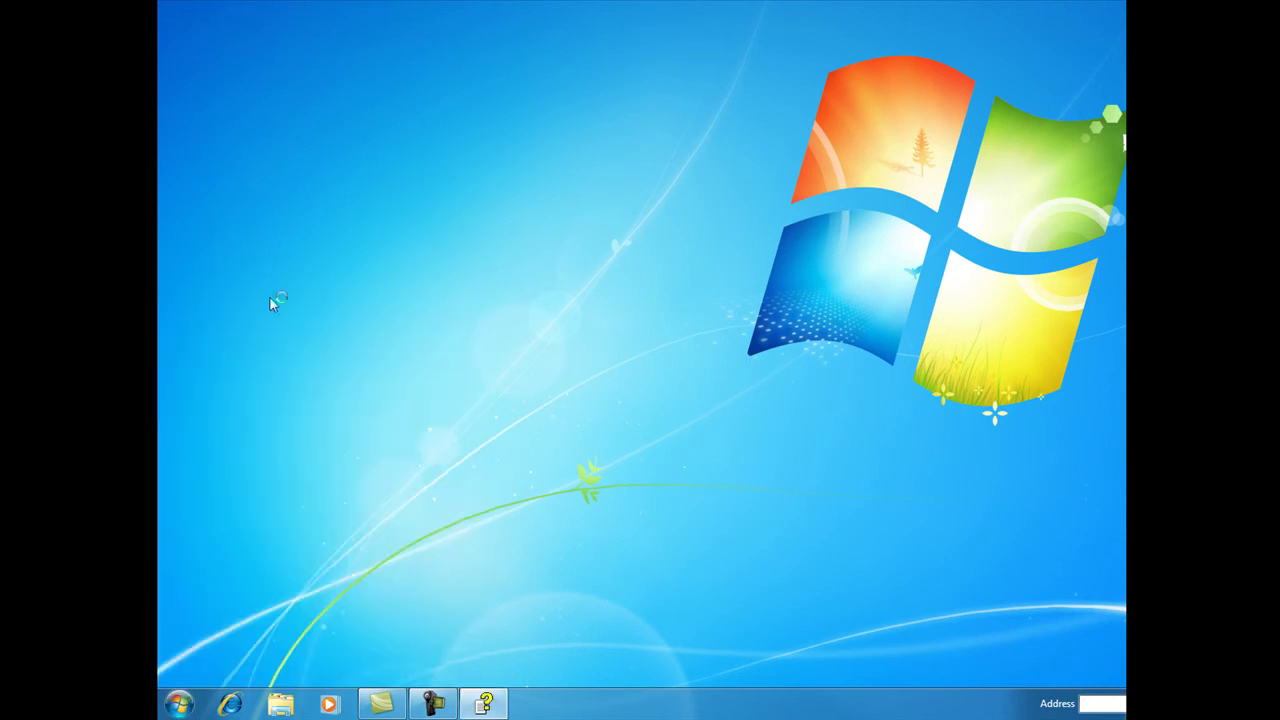
{"action": "left_click_drag", "start_coordinate": [744, 42], "coordinate": [465, 202]}
{"action": "left_click", "coordinate": [746, 202]}
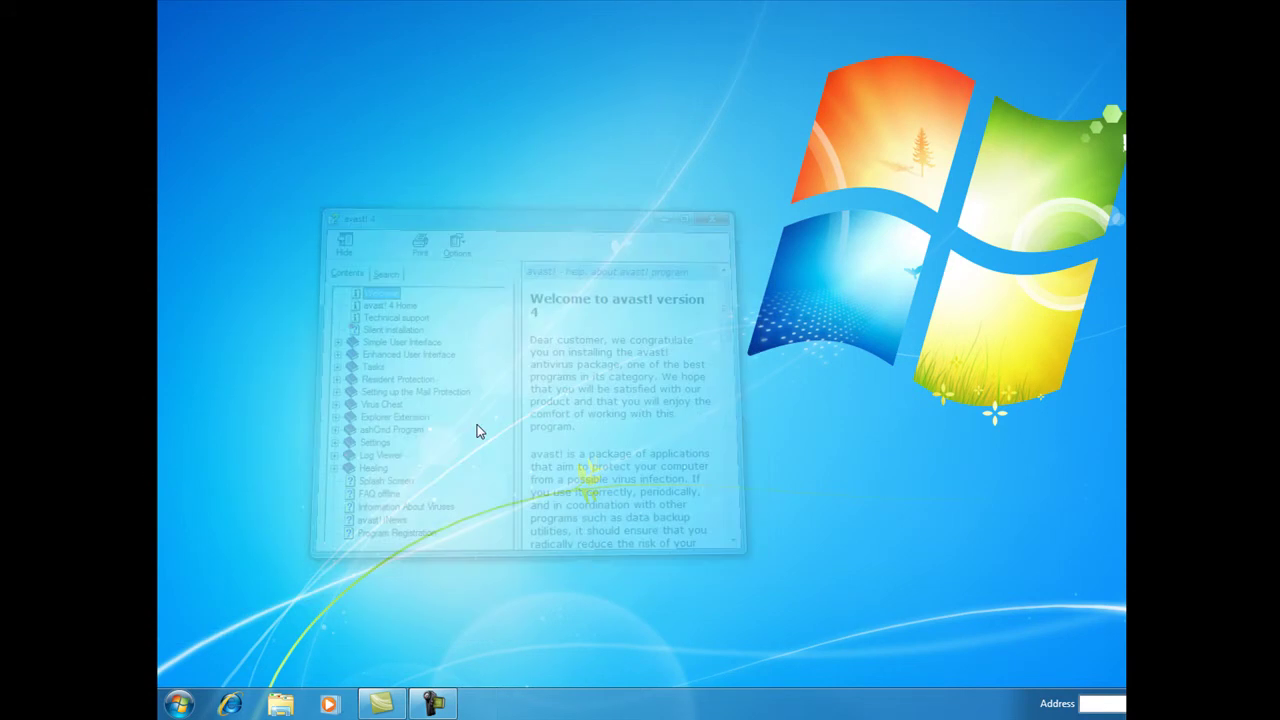
- Search programs and files for "help", open Help and Support, and move its window toward the middle of the desktop
{"action": "left_click", "coordinate": [181, 705]}
{"action": "type", "text": "help"}
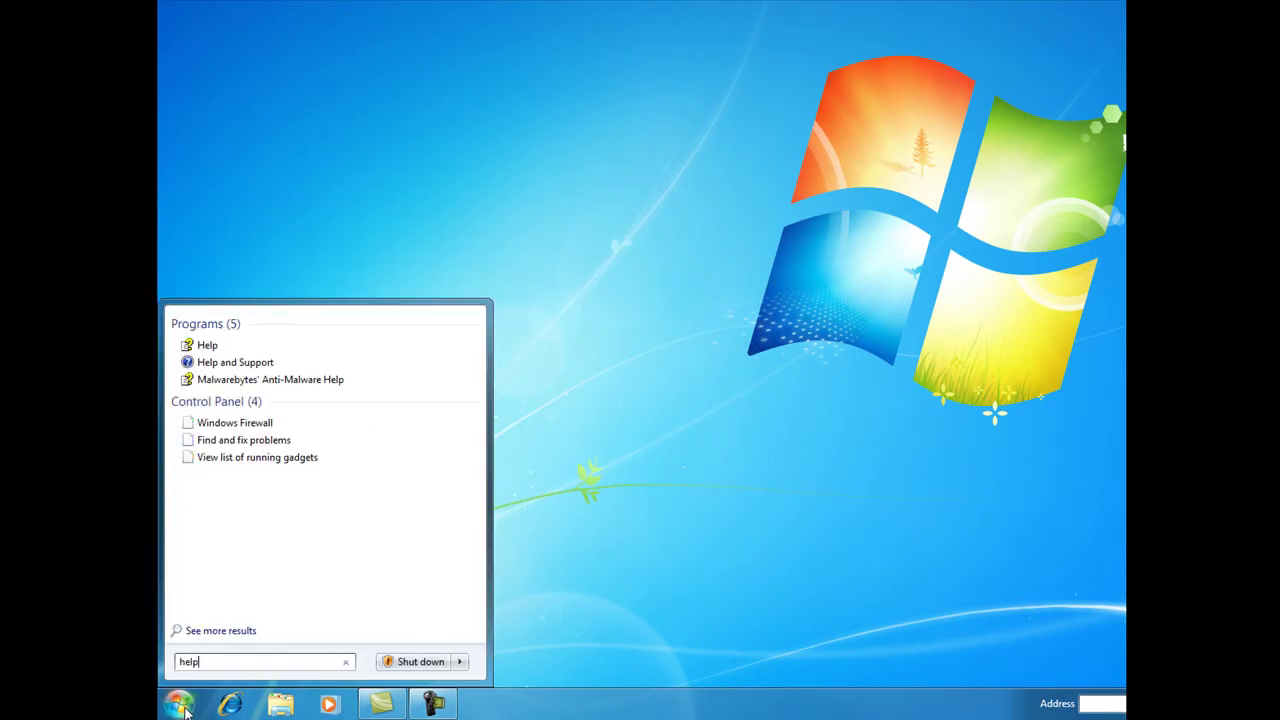
{"action": "left_click", "coordinate": [234, 362]}
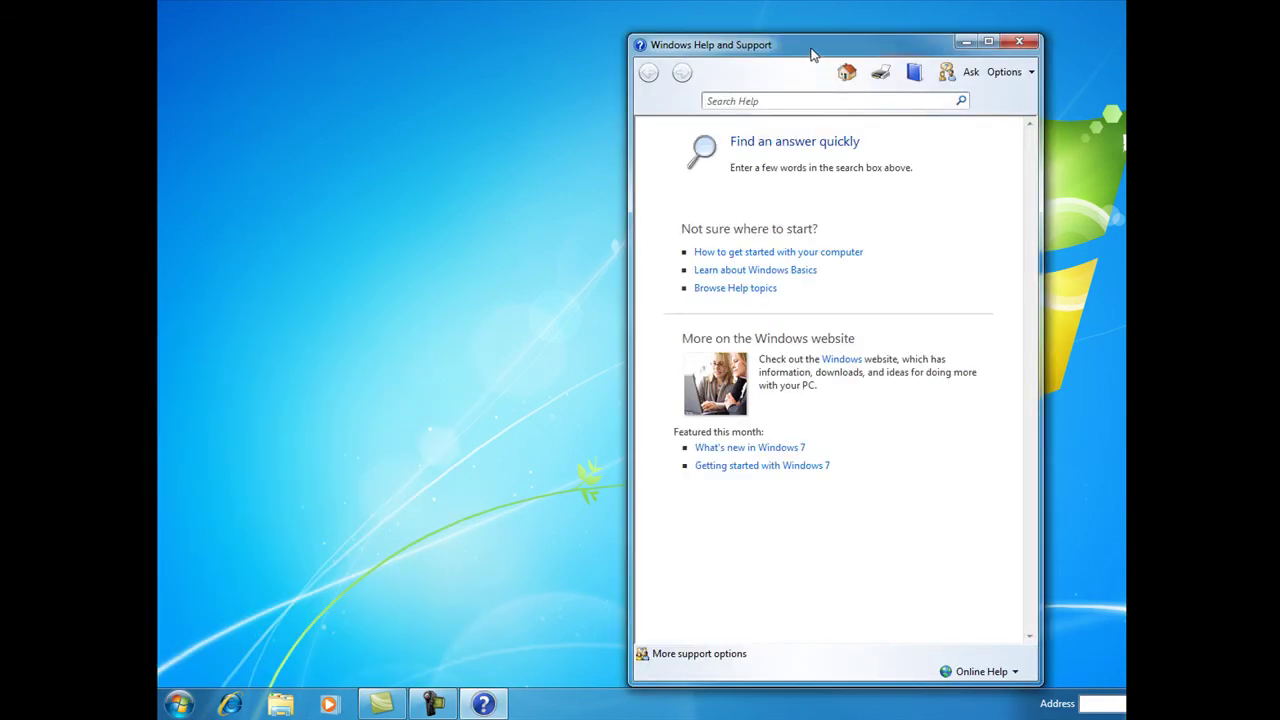
{"action": "left_click_drag", "start_coordinate": [814, 57], "coordinate": [431, 63]}
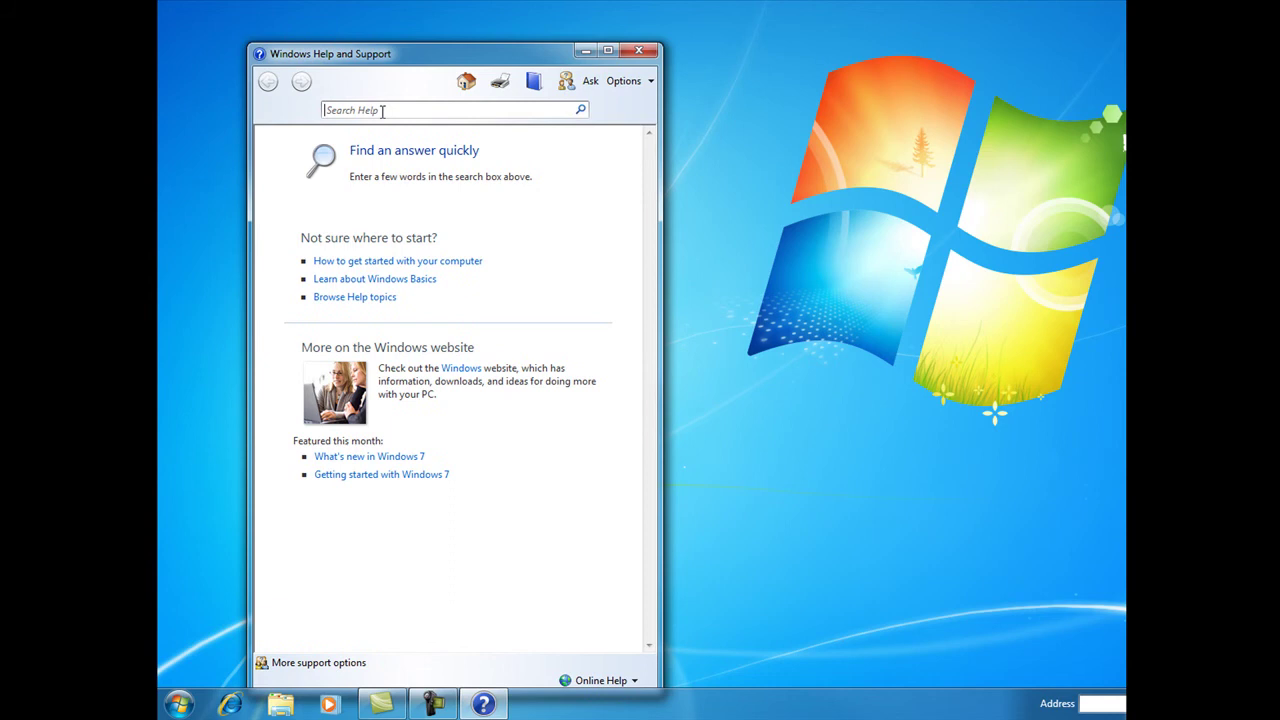
- Search the Windows Help and Support topics for "search"
{"action": "left_click", "coordinate": [382, 111]}
{"action": "type", "text": "search"}
{"action": "key", "text": "Return"}
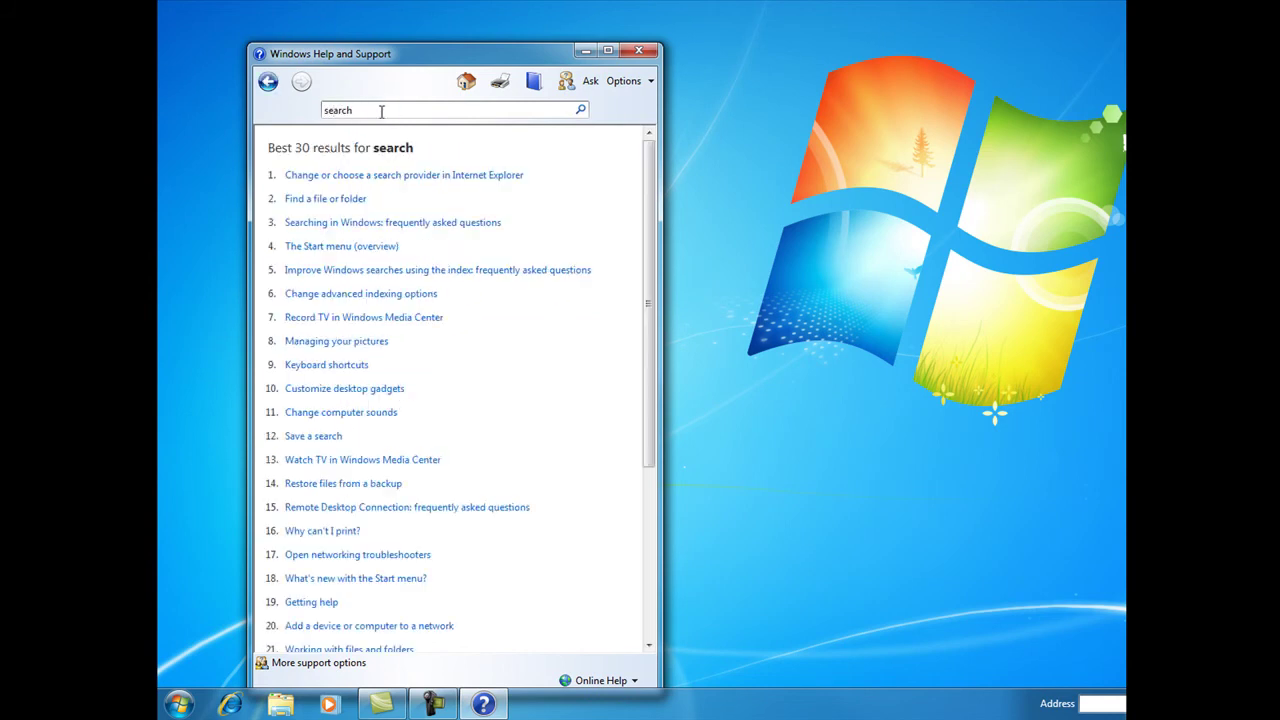